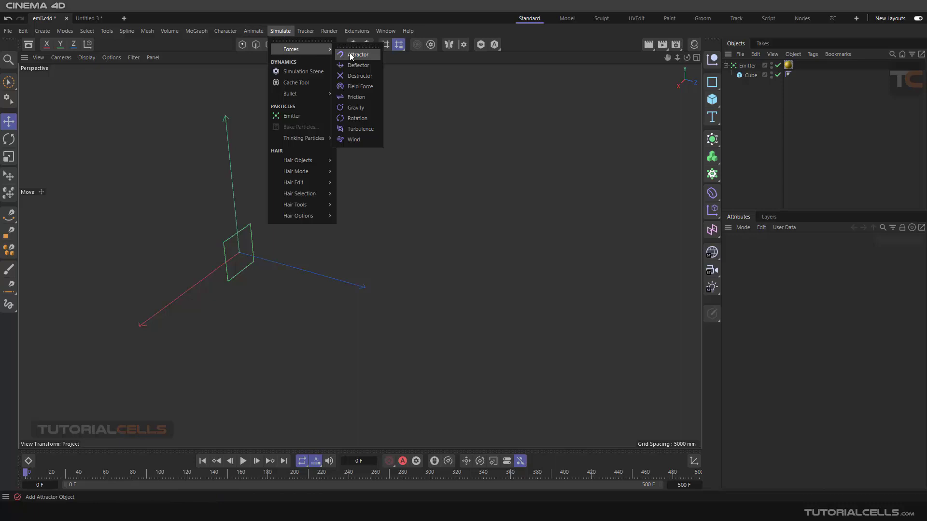
# Add an Attractor force and move it along the Z axis in front of the emitter.
pyautogui.click(363, 58)
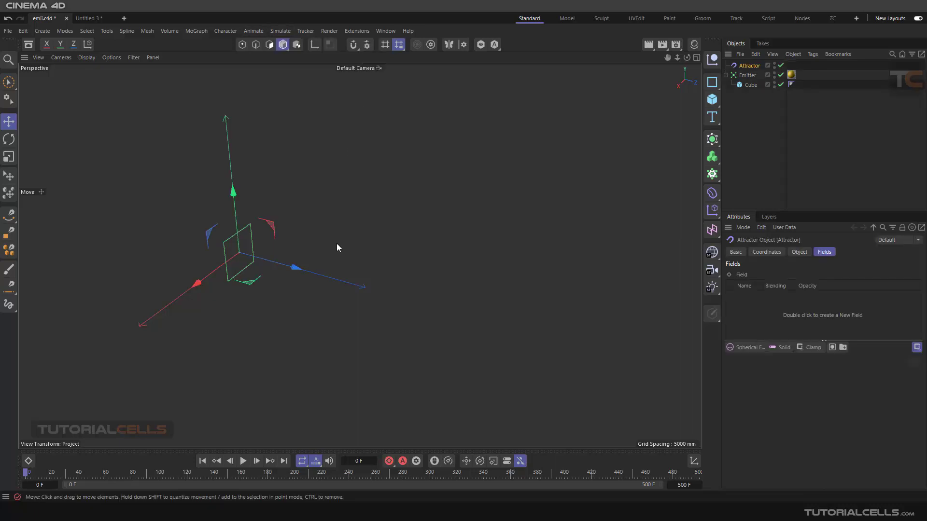
pyautogui.moveTo(303, 267); pyautogui.dragTo(421, 293)
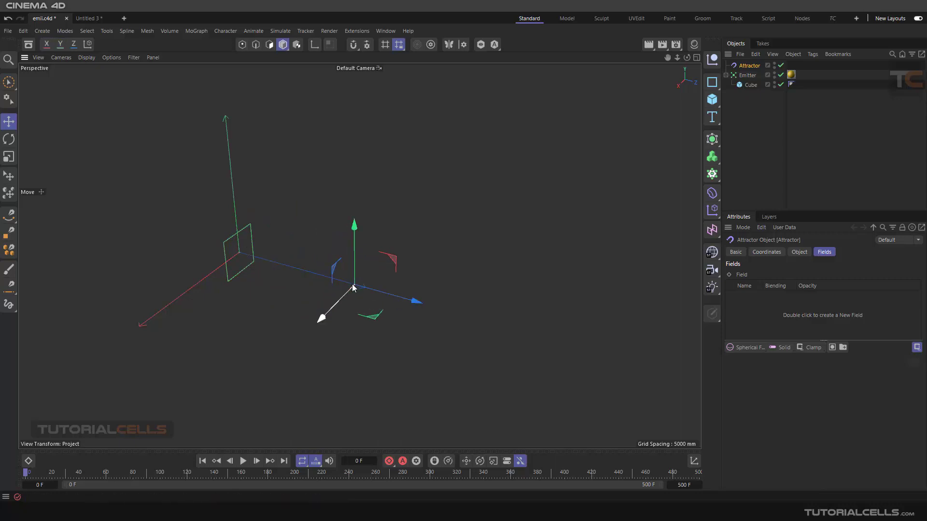
# Play the particle simulation in the Top view to examine the attractor's effect, and return to the first frame.
pyautogui.middleClick(259, 253)
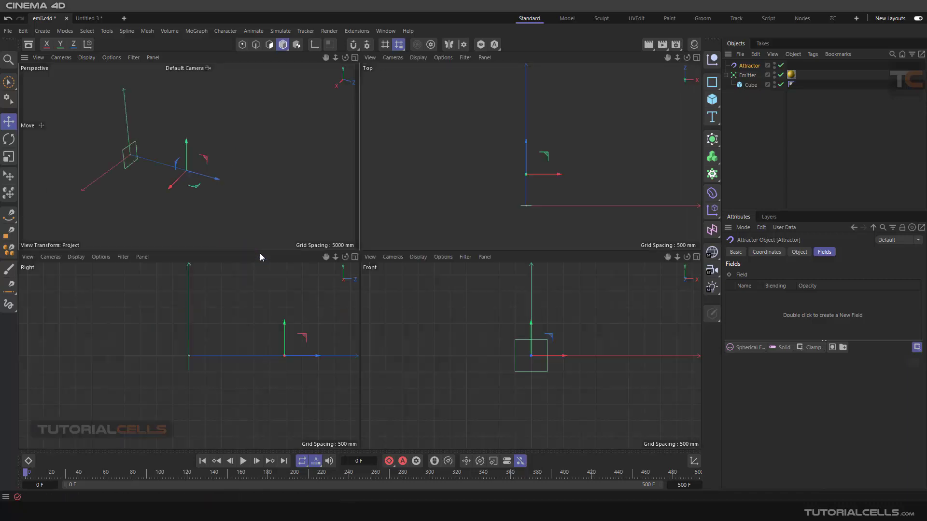
pyautogui.middleClick(506, 194)
pyautogui.scroll(2, 376, 323)
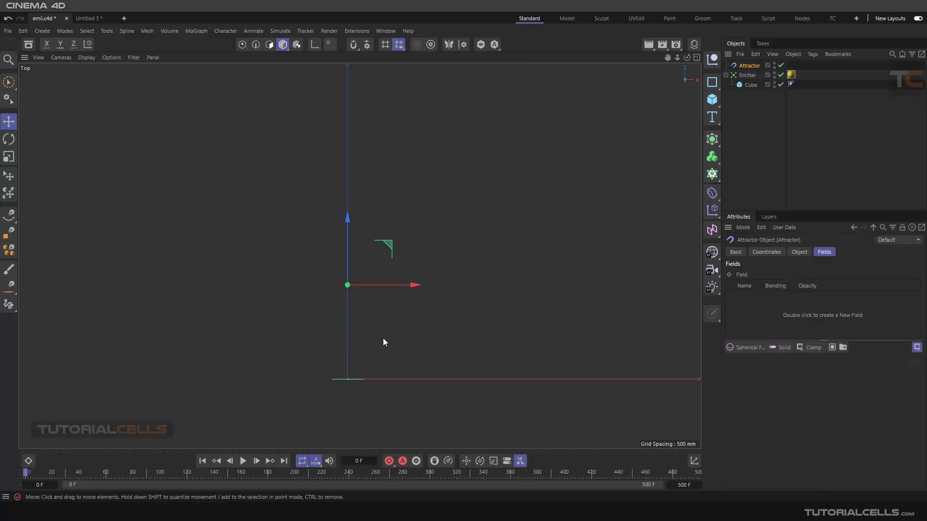
pyautogui.click(243, 461)
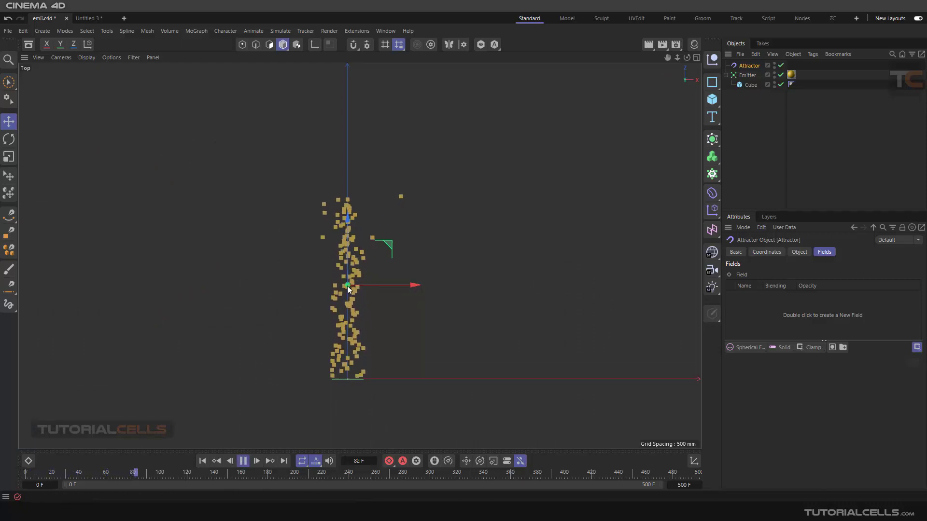
pyautogui.click(243, 461)
pyautogui.click(202, 461)
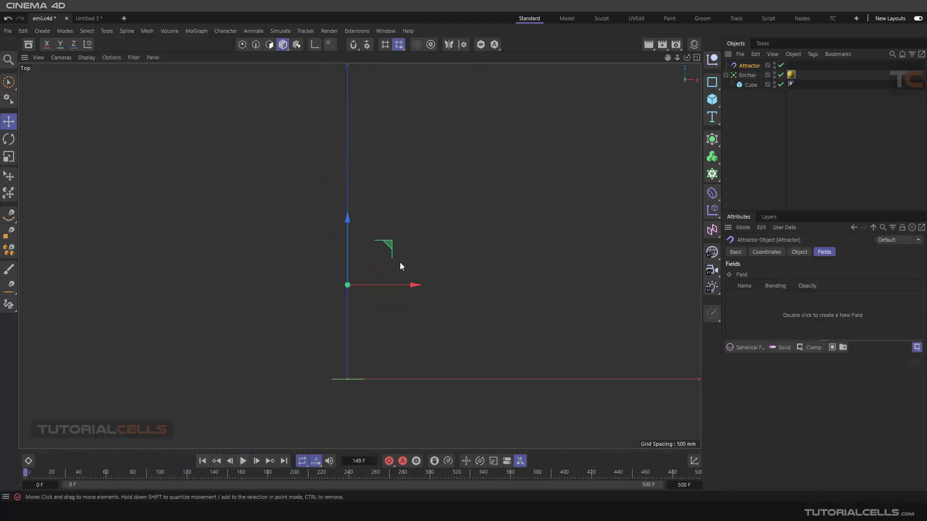
# Move the attractor slightly farther along Z and add a Spherical Field to it.
pyautogui.moveTo(346, 225); pyautogui.dragTo(346, 218)
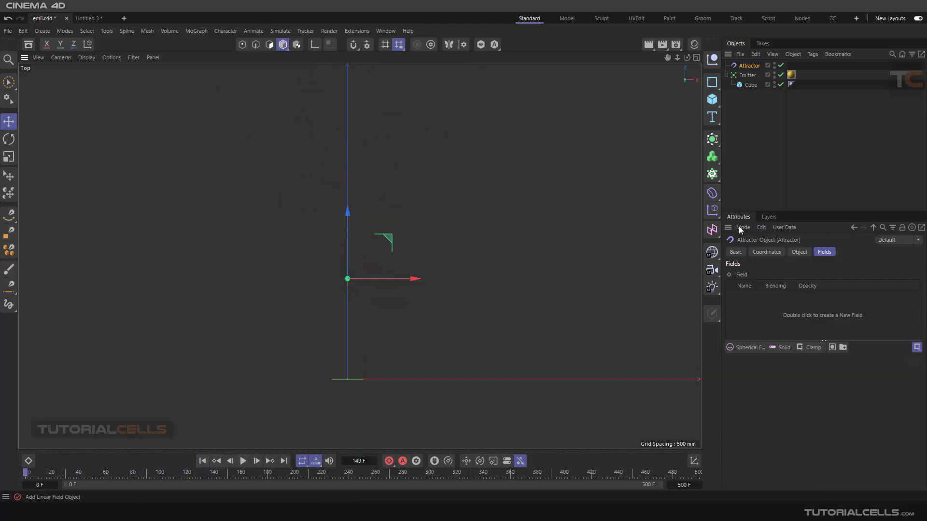
pyautogui.click(799, 252)
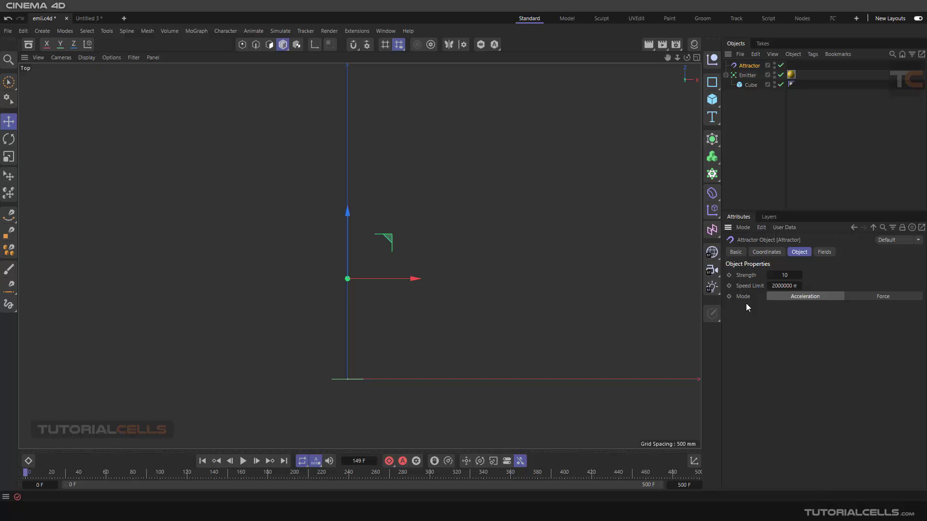
pyautogui.click(825, 252)
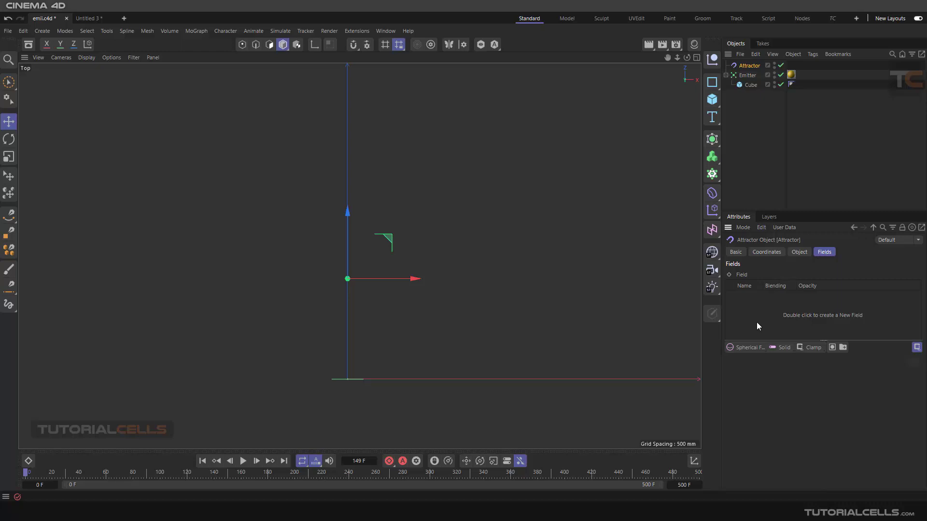
pyautogui.click(750, 347)
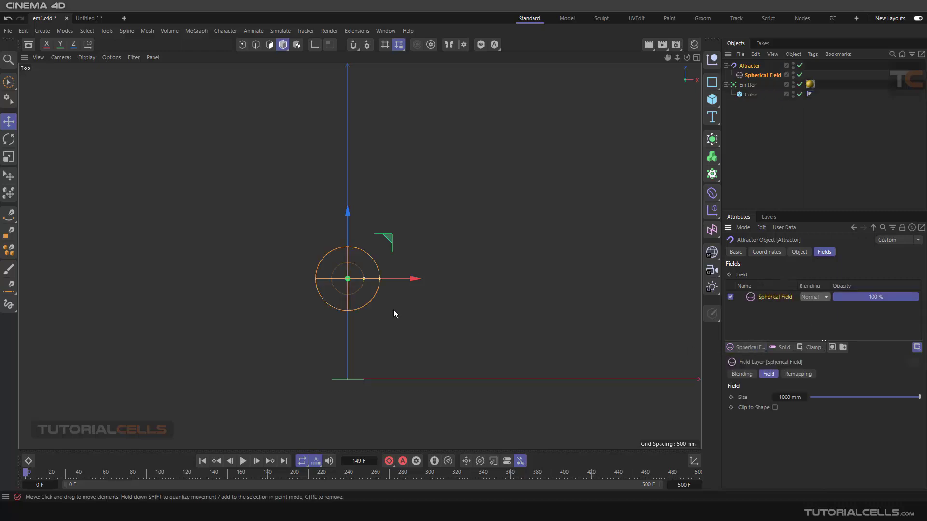
# Play the simulation in the Top view, move only the spherical field farther along Z, and rewind to the start.
pyautogui.scroll(4, 340, 286)
pyautogui.middleClick(361, 298)
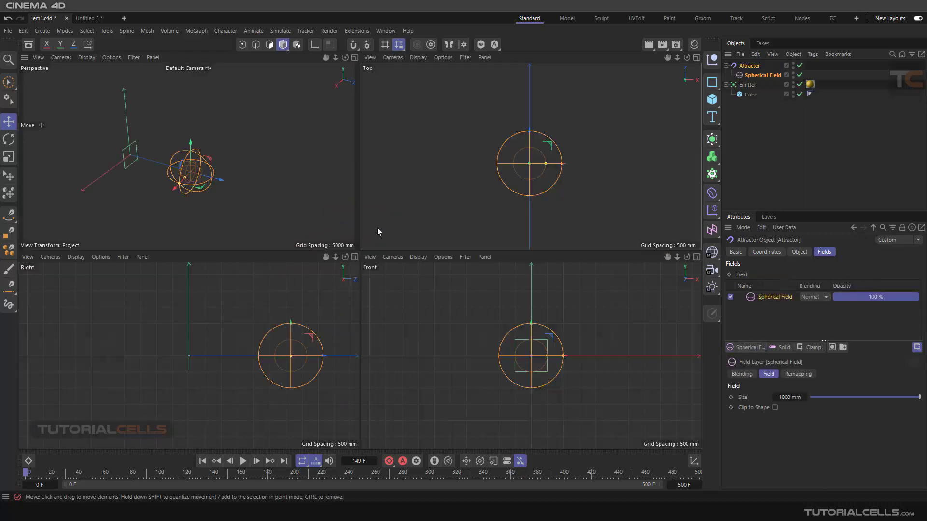
pyautogui.middleClick(527, 198)
pyautogui.scroll(-3, 433, 253)
pyautogui.keyDown('alt'); pyautogui.moveTo(432, 259); pyautogui.dragTo(431, 227, button='middle'); pyautogui.keyUp('alt')
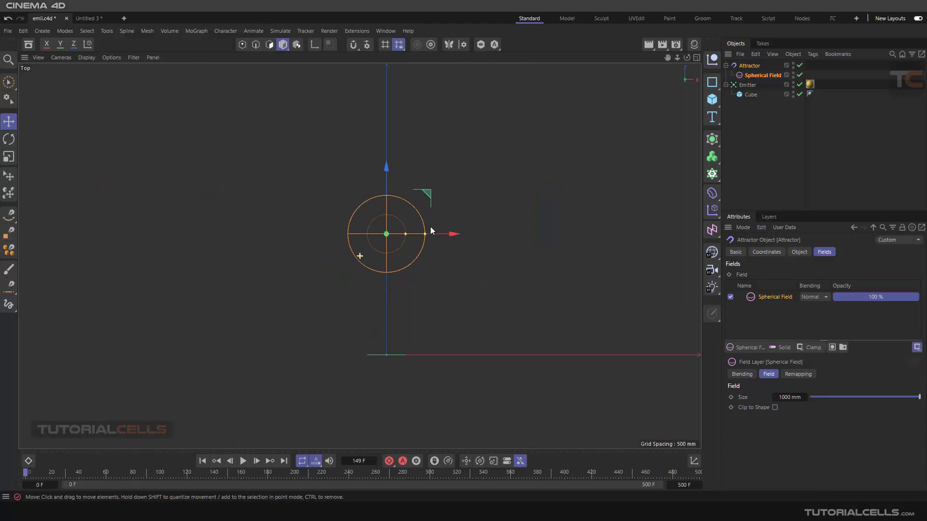
pyautogui.click(243, 461)
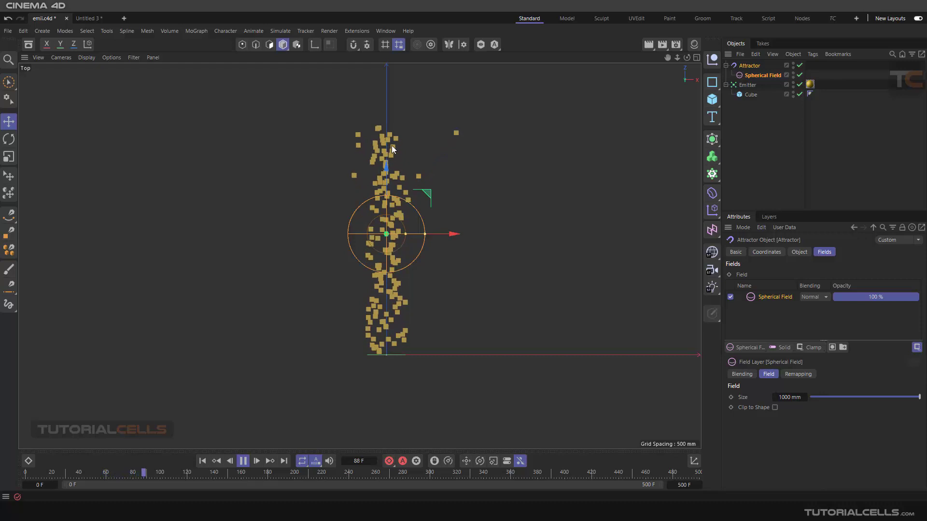
pyautogui.moveTo(389, 166); pyautogui.dragTo(394, 70)
pyautogui.click(243, 461)
pyautogui.click(202, 461)
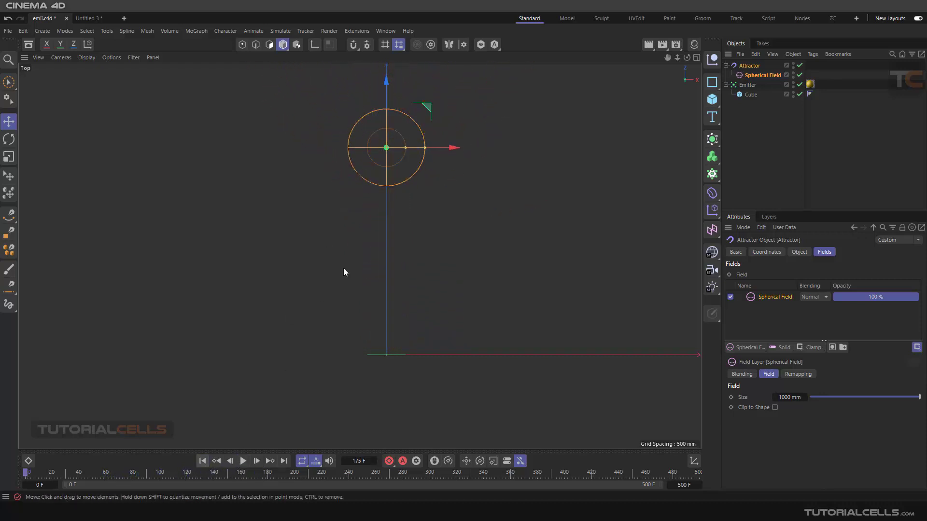
# Set the attractor's strength to 100.
pyautogui.click(750, 66)
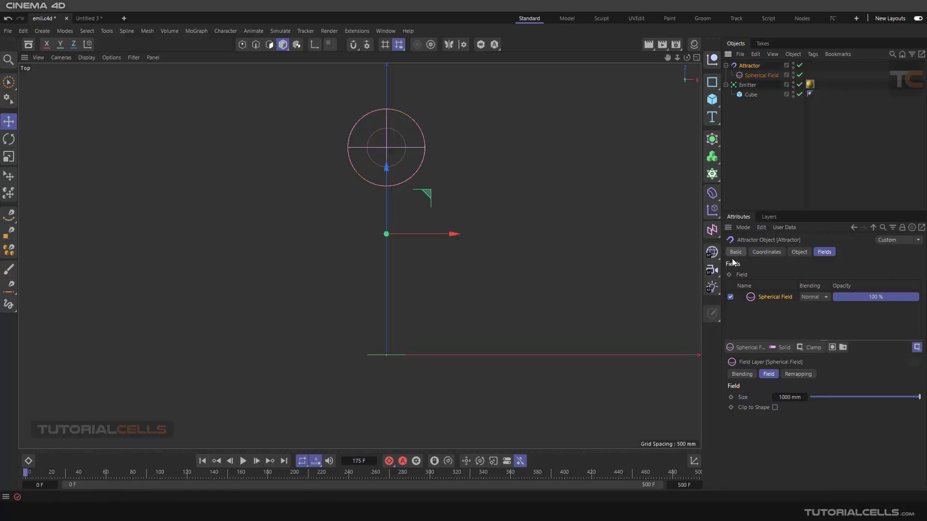
pyautogui.click(797, 253)
pyautogui.click(785, 275)
pyautogui.write('100')
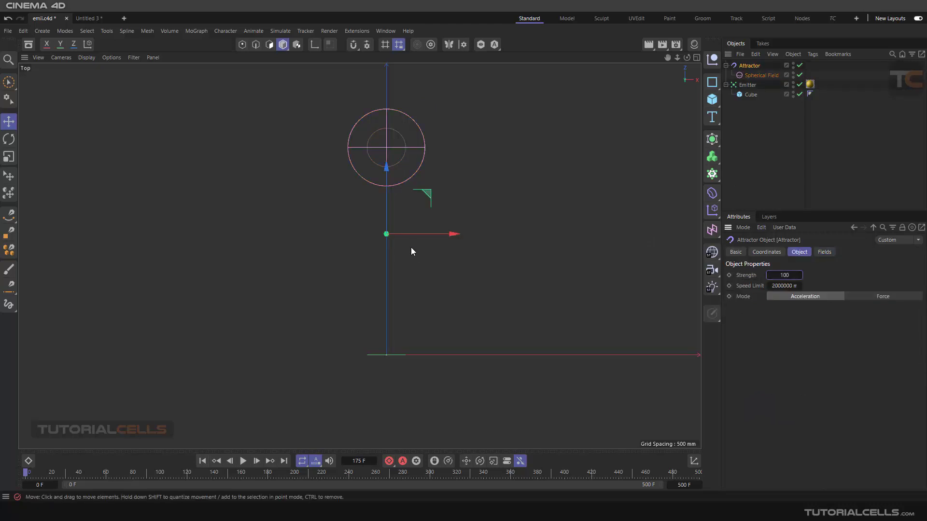
# Compare the positions of the attractor and its spherical field in the Top view.
pyautogui.click(754, 76)
pyautogui.click(750, 66)
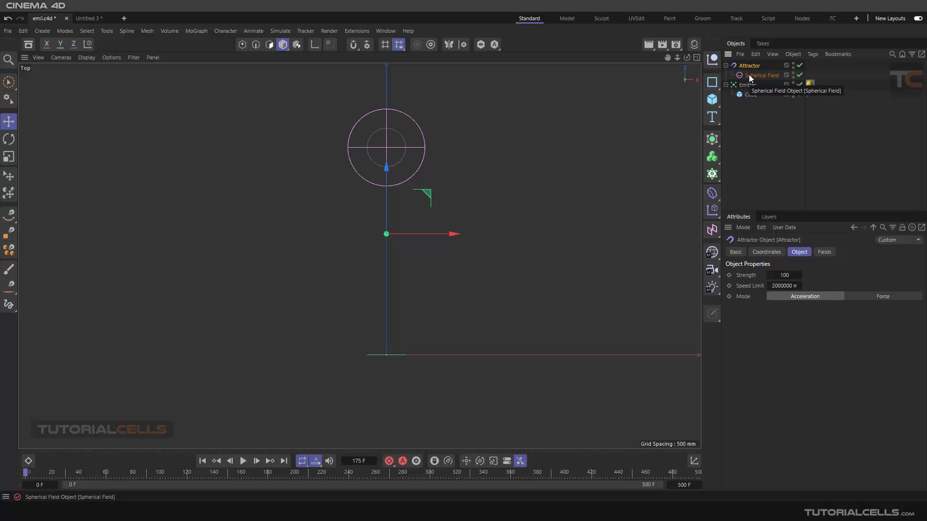
pyautogui.click(750, 76)
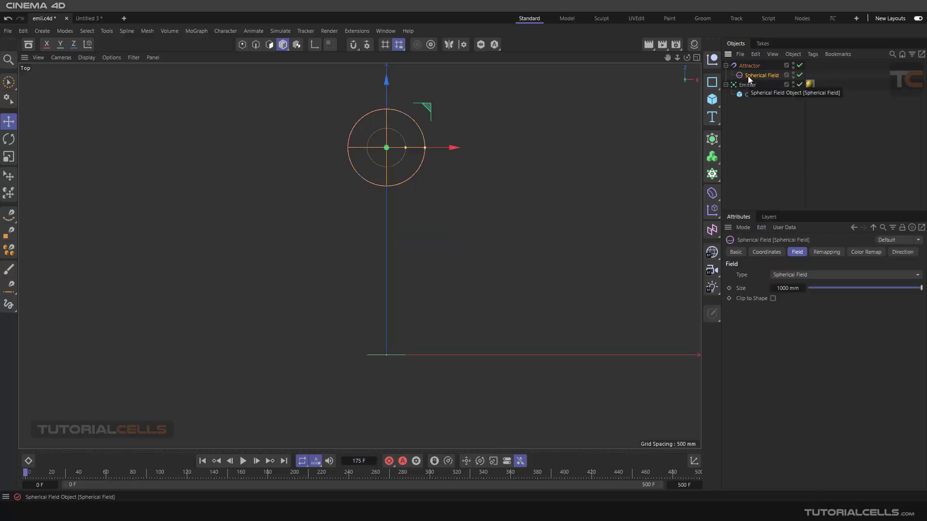
pyautogui.click(748, 67)
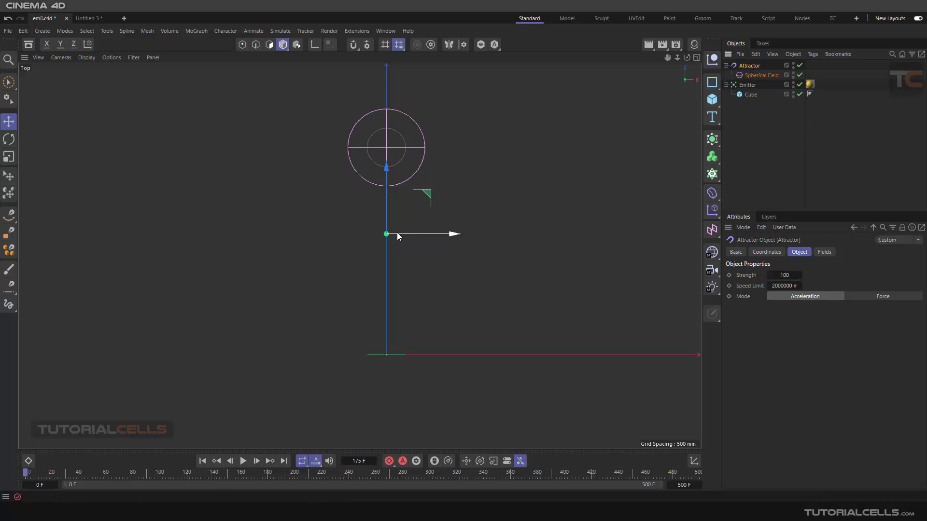
# Undo the attractor's strength change and the separate move of its spherical field.
pyautogui.hotkey('ctrl', 'z')
pyautogui.click(747, 67)
pyautogui.hotkey('ctrl', 'z')
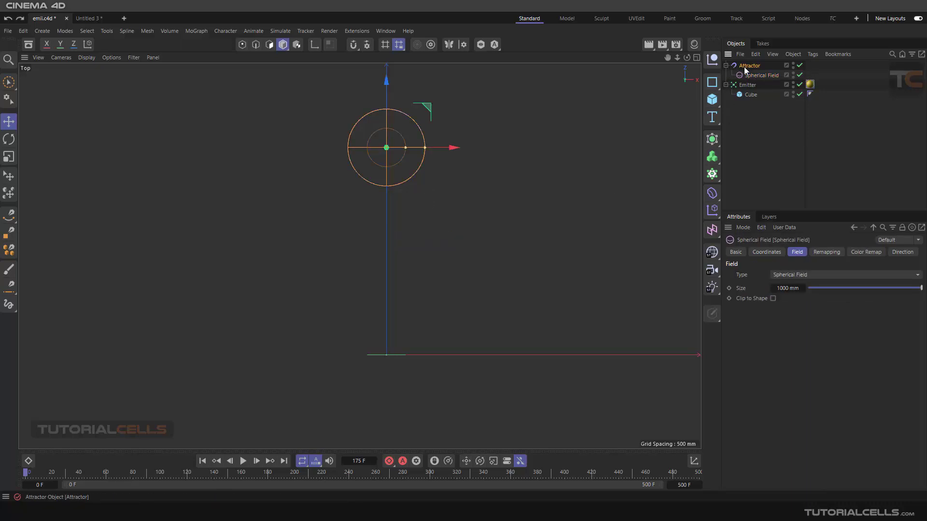
pyautogui.click(744, 66)
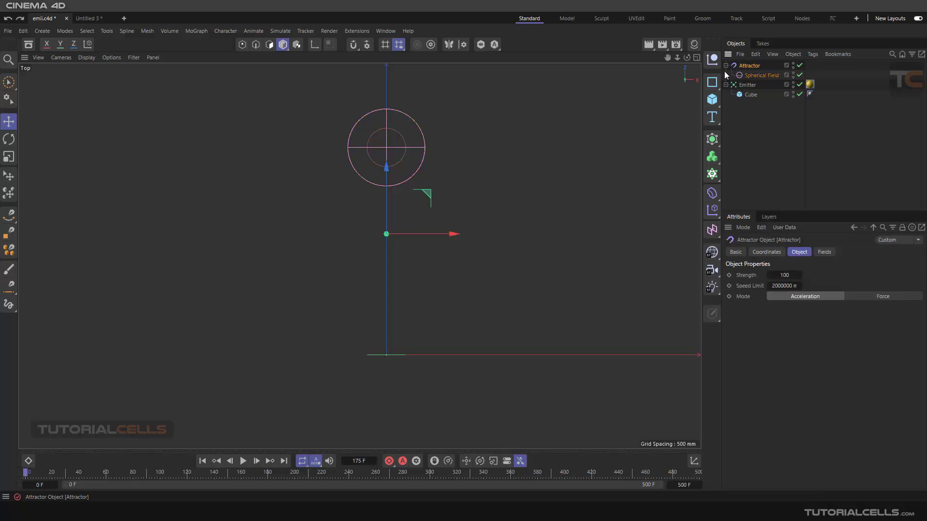
pyautogui.click(726, 65)
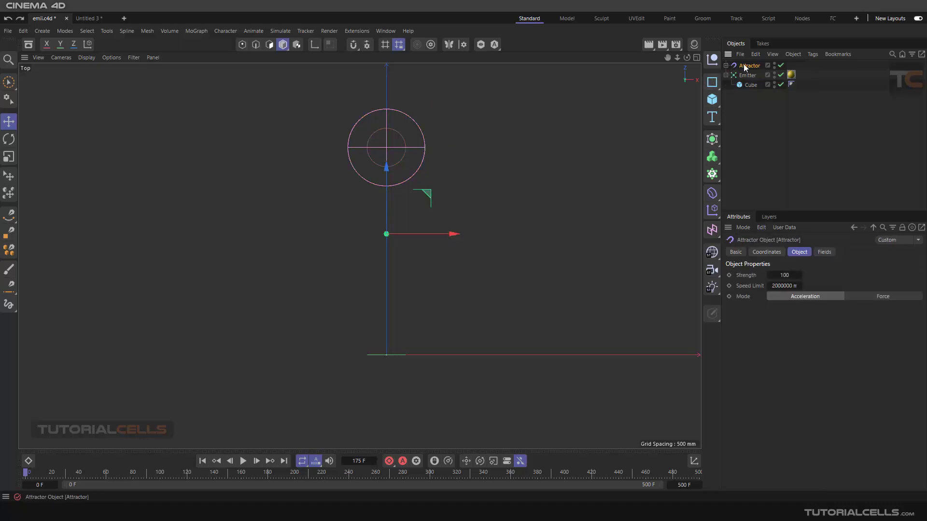
pyautogui.hotkey('ctrl', 'z')
pyautogui.hotkey('ctrl', 'z')
pyautogui.hotkey('ctrl', 'y')
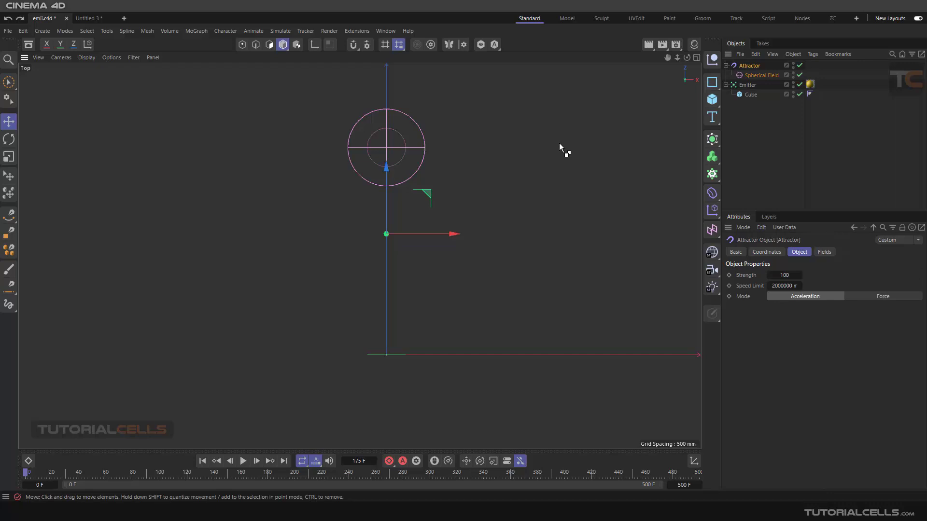
pyautogui.hotkey('ctrl', 'z')
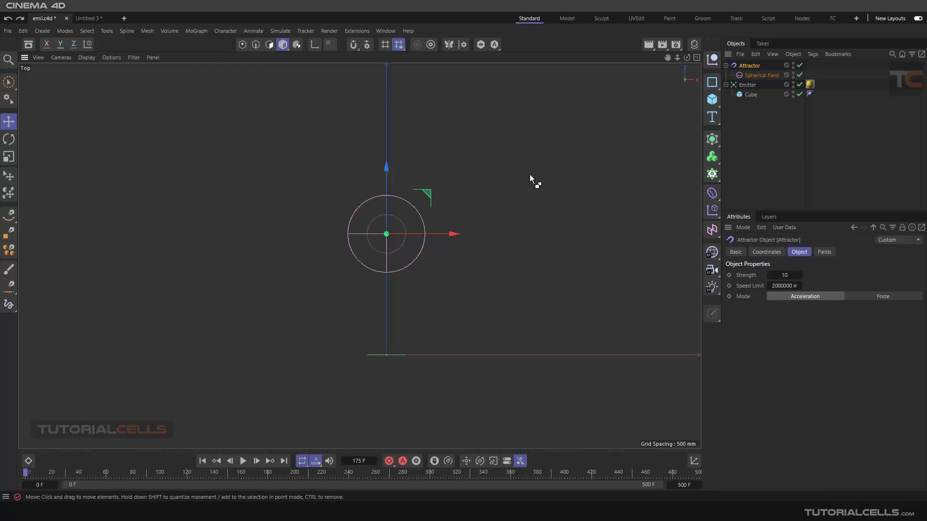
# Move the attractor together with its spherical field farther along Z, away from the emitter.
pyautogui.click(726, 66)
pyautogui.moveTo(390, 174); pyautogui.dragTo(392, 115)
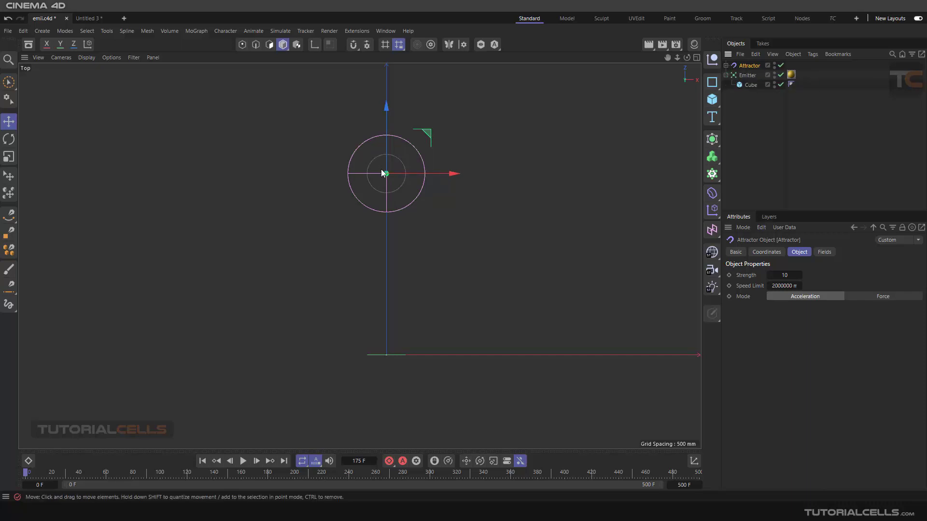
pyautogui.click(726, 66)
# Enlarge the spherical field's inner radius and shift the field slightly along the X axis.
pyautogui.click(744, 76)
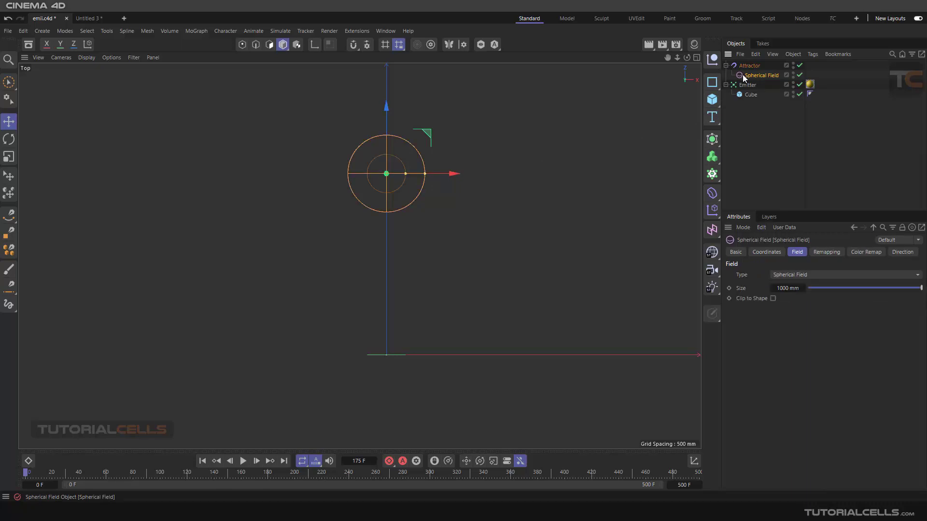
pyautogui.scroll(3, 392, 174)
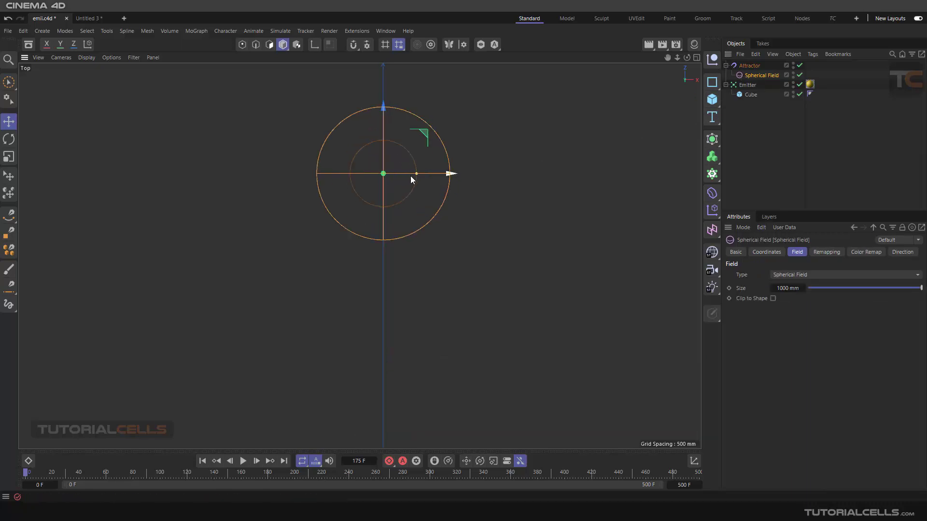
pyautogui.moveTo(434, 174)
pyautogui.mouseDown()
pyautogui.moveTo(460, 175)
pyautogui.moveTo(450, 174)
pyautogui.mouseUp()
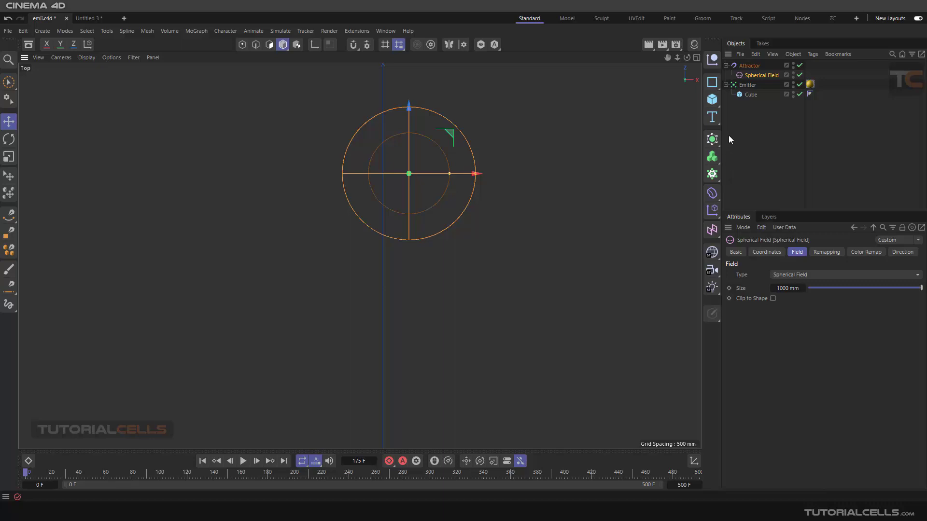
# Play the simulation in the Top view and examine how the particles behave around the offset spherical field.
pyautogui.click(750, 66)
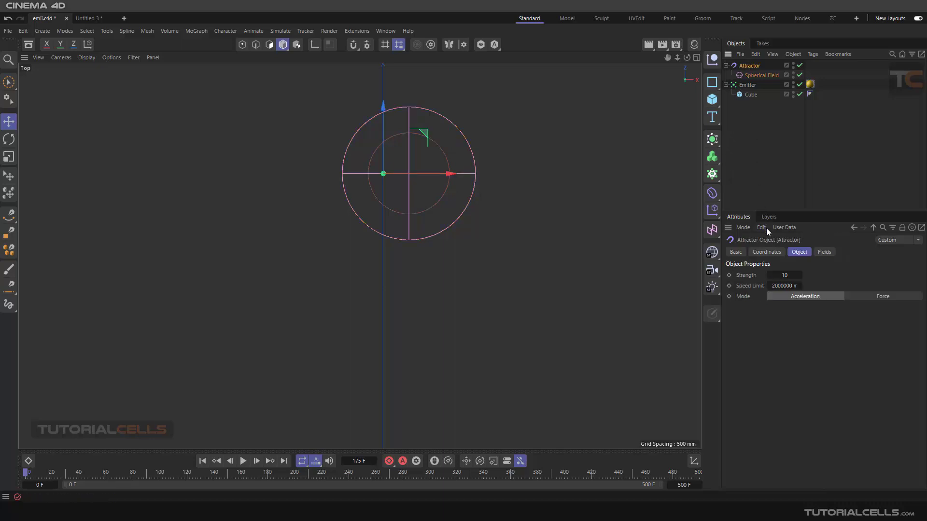
pyautogui.click(761, 75)
pyautogui.scroll(4, 449, 165)
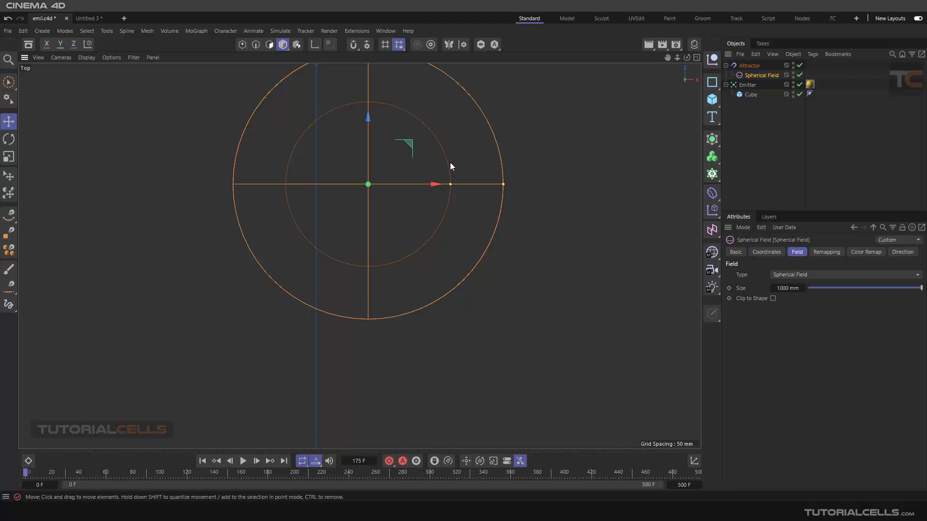
pyautogui.scroll(-3, 458, 216)
pyautogui.middleClick(405, 357)
pyautogui.middleClick(474, 206)
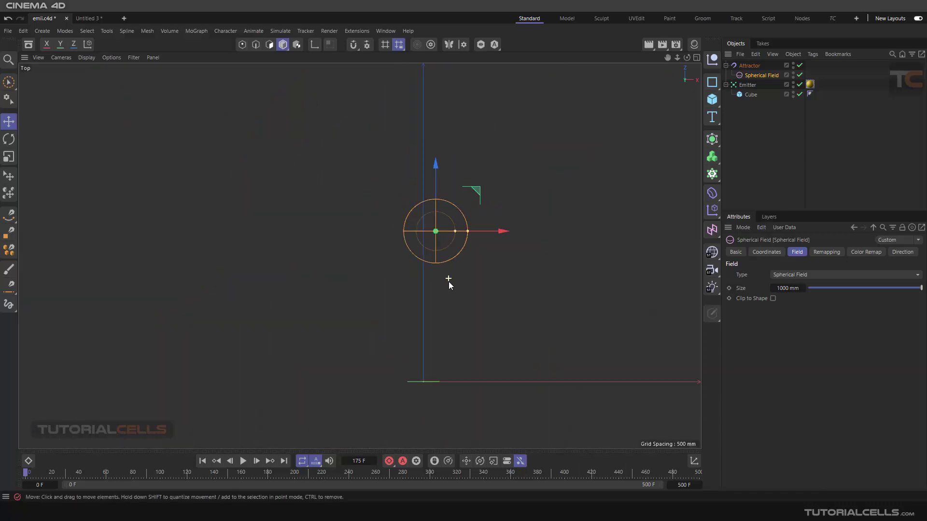
pyautogui.click(243, 462)
pyautogui.scroll(4, 417, 265)
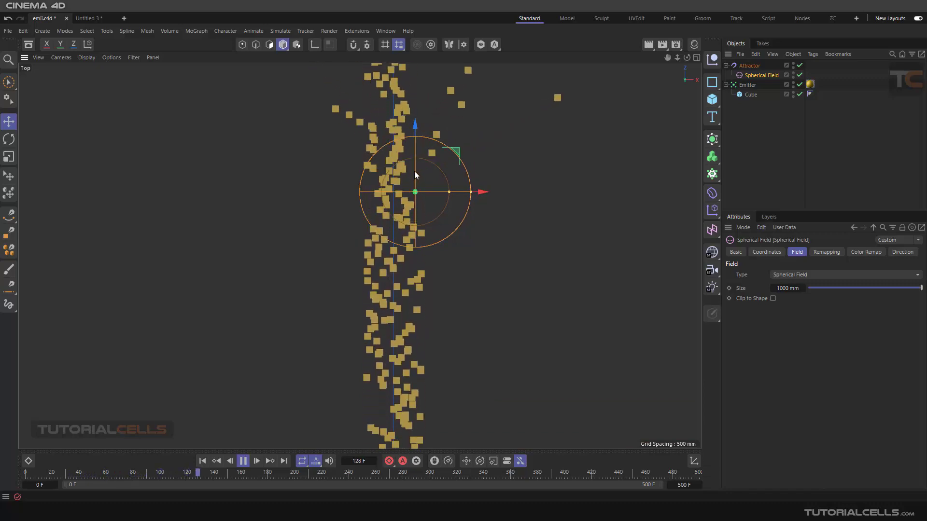
pyautogui.scroll(-2, 445, 181)
pyautogui.scroll(-1, 444, 181)
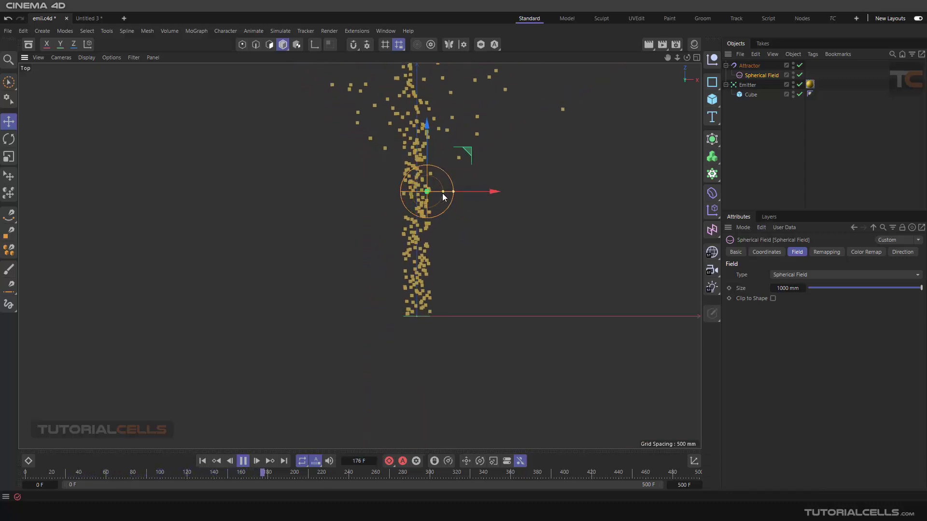
# Enlarge the spherical field to about 2304 mm and shift it farther along X, then rewind the simulation to the start.
pyautogui.moveTo(454, 192); pyautogui.dragTo(502, 190)
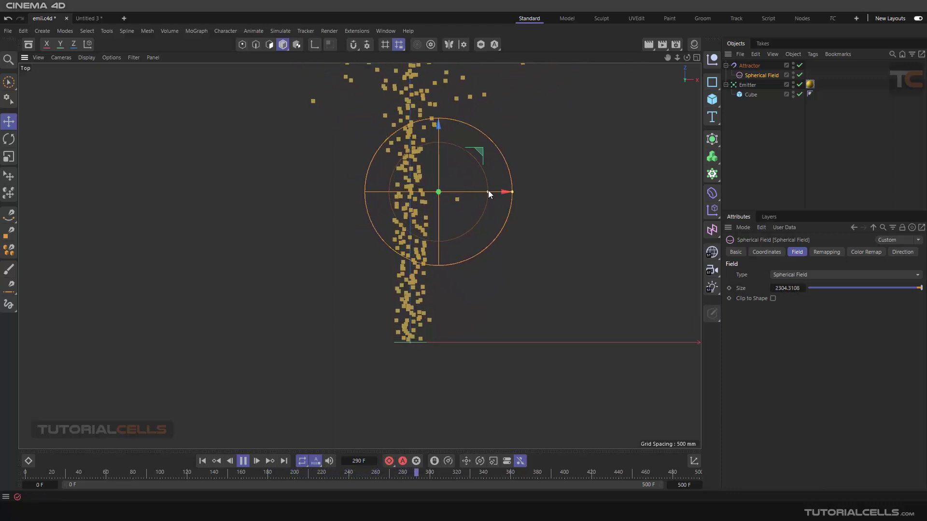
pyautogui.click(242, 461)
pyautogui.click(209, 462)
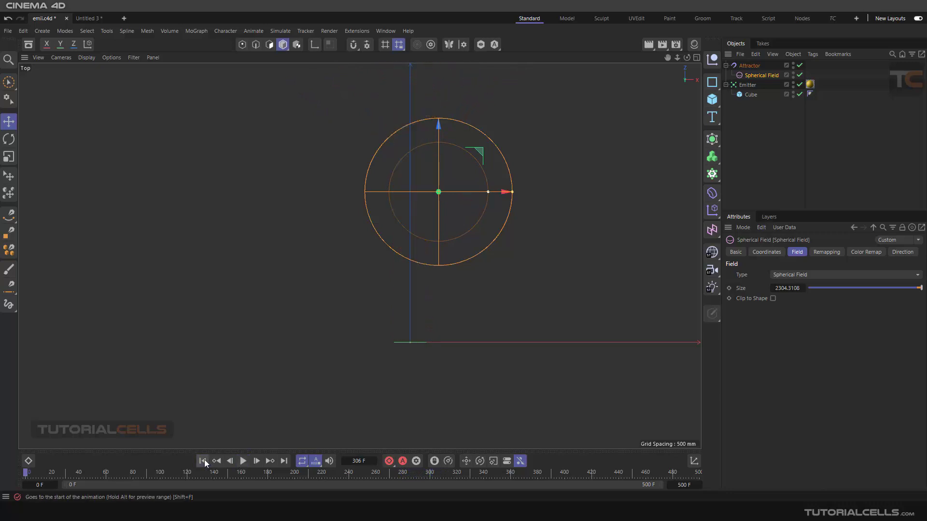
# Set the attractor's strength to 100 and play the simulation from the start to examine the particles, rewinding at the end.
pyautogui.click(744, 66)
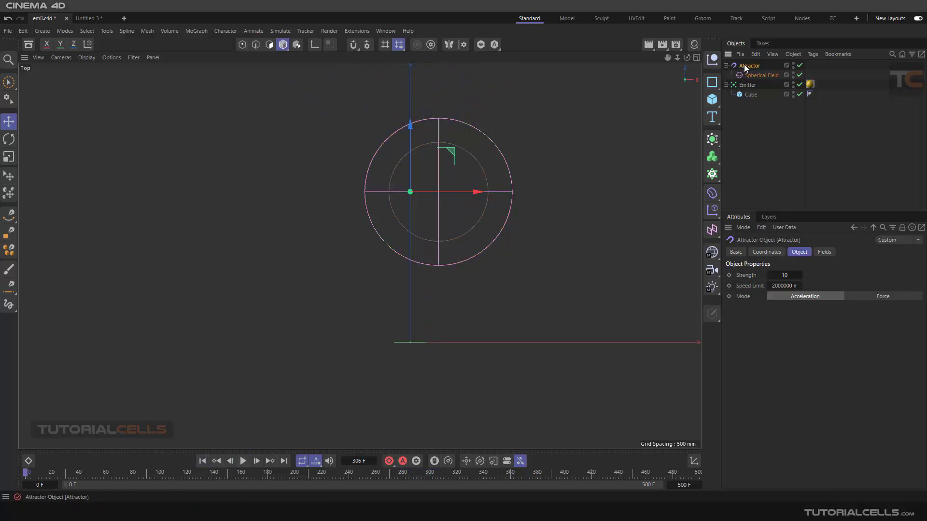
pyautogui.doubleClick(780, 273)
pyautogui.write('100')
pyautogui.click(203, 461)
pyautogui.click(243, 462)
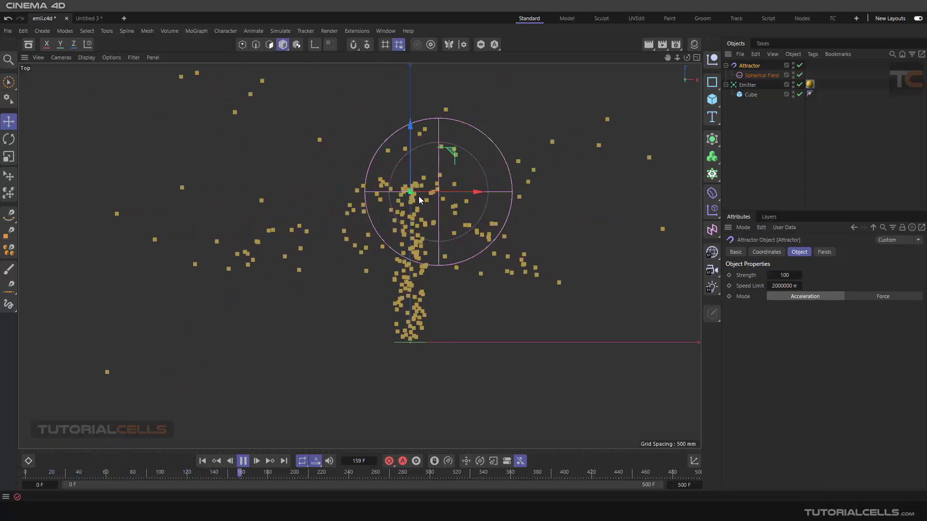
pyautogui.click(242, 460)
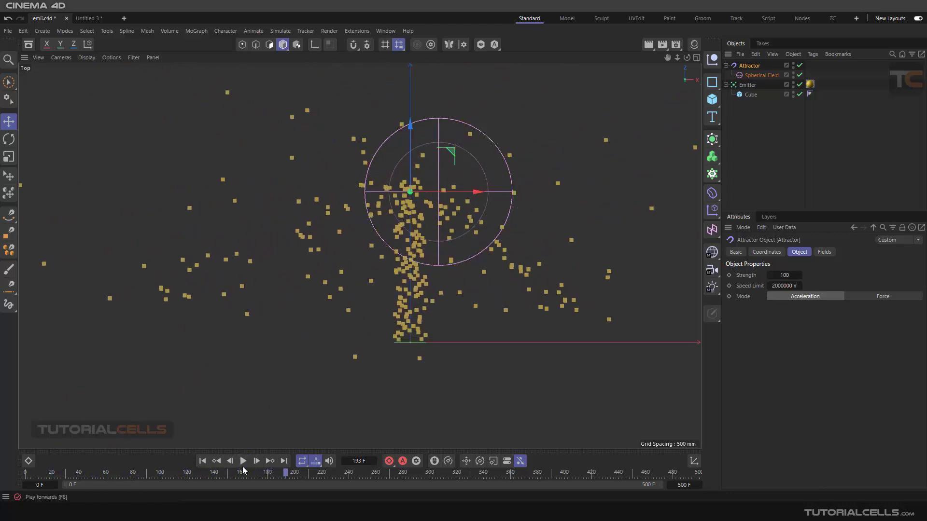
pyautogui.click(202, 460)
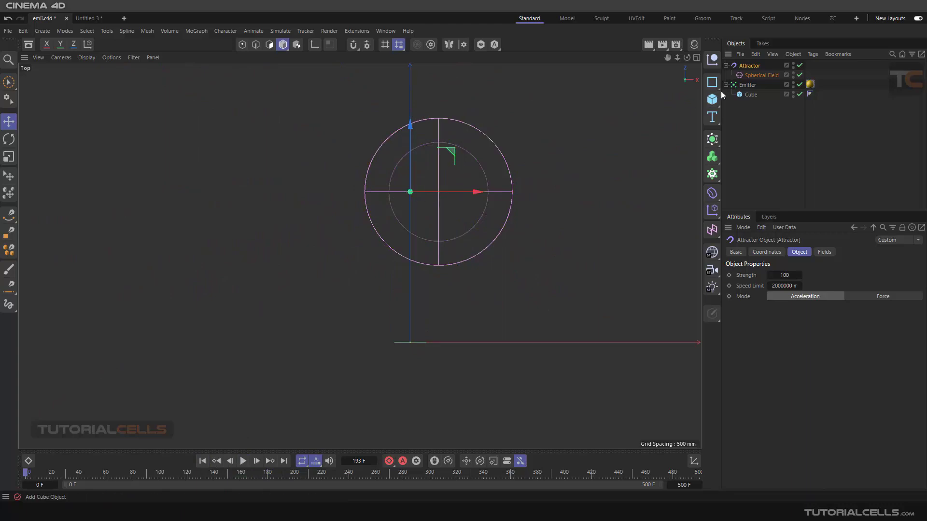
# Undo the attractor's strength change and the recent resizing and shifting of its spherical field.
pyautogui.click(763, 75)
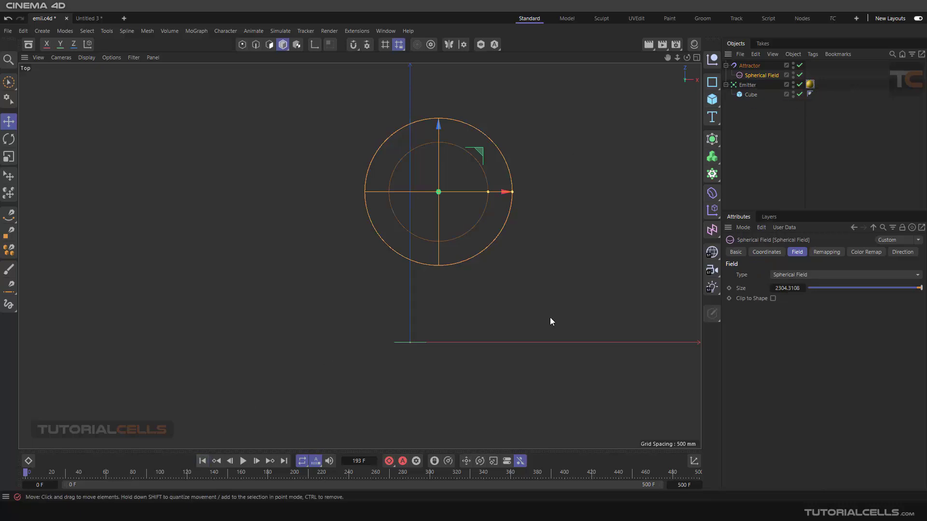
pyautogui.hotkey('ctrl', 'z')
pyautogui.hotkey('ctrl', 'z')
pyautogui.hotkey('ctrl', 'z')
pyautogui.click(749, 65)
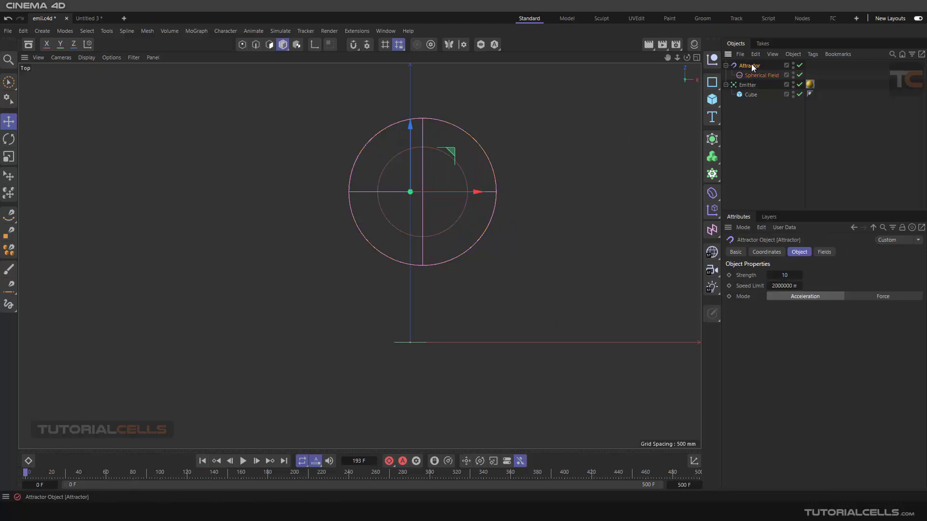
pyautogui.click(761, 75)
pyautogui.hotkey('ctrl', 'z')
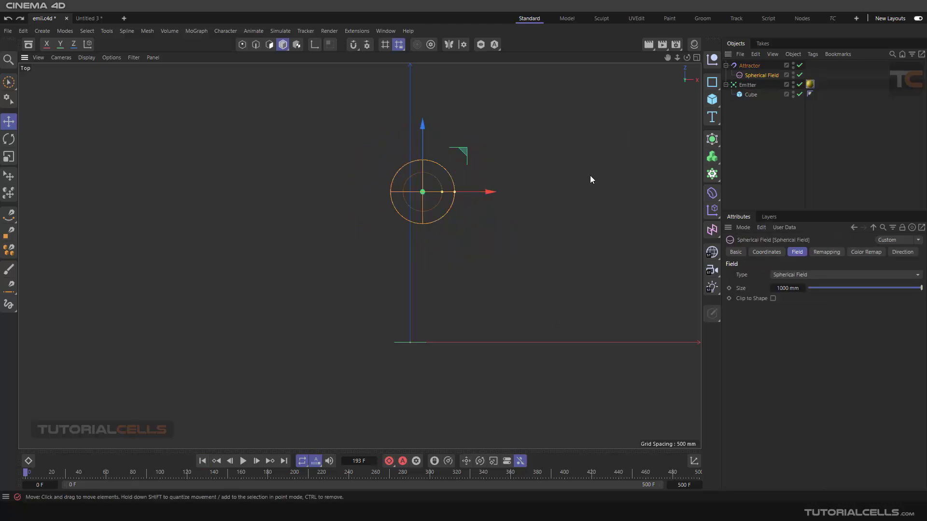
pyautogui.click(749, 67)
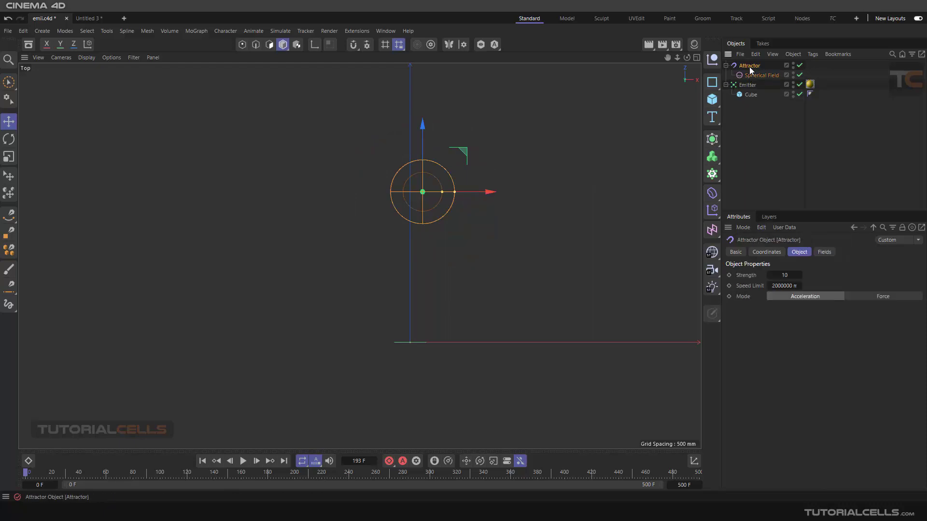
pyautogui.hotkey('ctrl', 'z')
pyautogui.hotkey('ctrl', 'z')
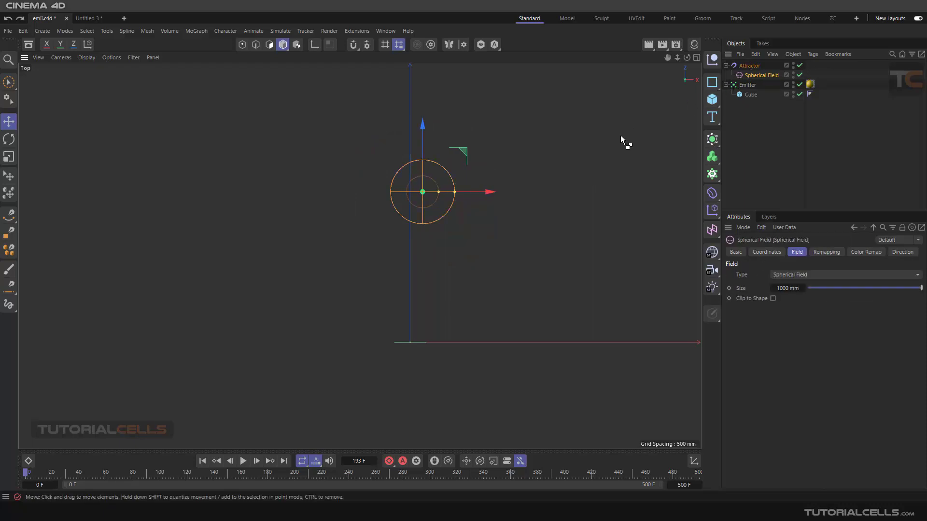
# Move the attractor off the emitter's axis along X and slightly farther along Z, and enlarge its spherical field to about 3292 mm.
pyautogui.click(749, 66)
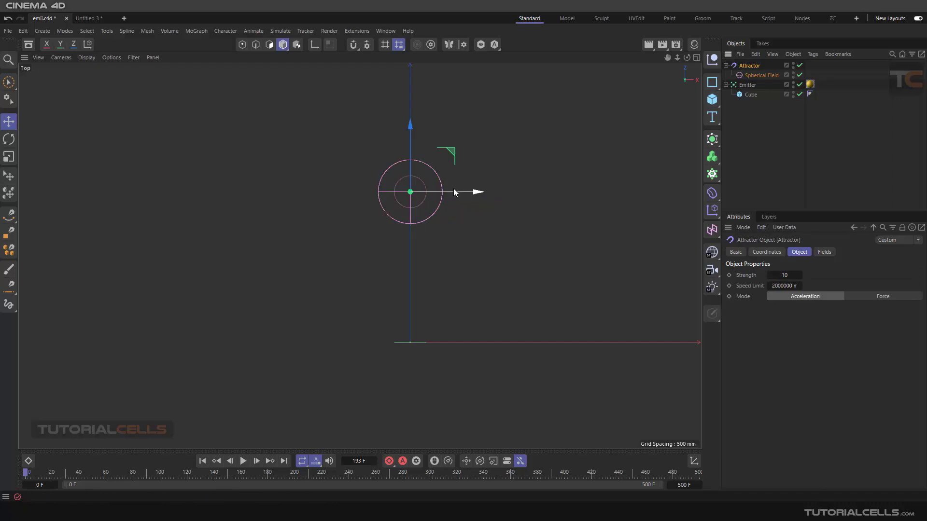
pyautogui.moveTo(453, 152); pyautogui.dragTo(486, 154)
pyautogui.click(758, 76)
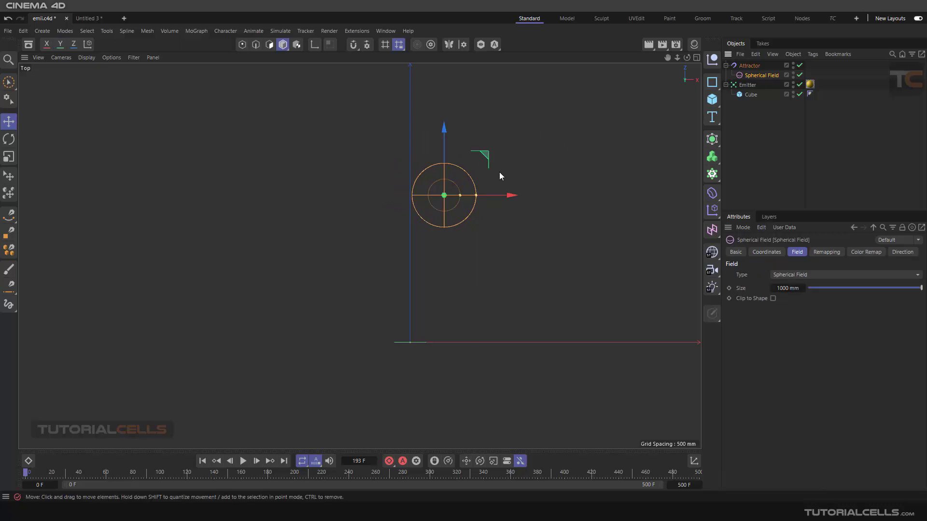
pyautogui.moveTo(476, 196); pyautogui.dragTo(549, 195)
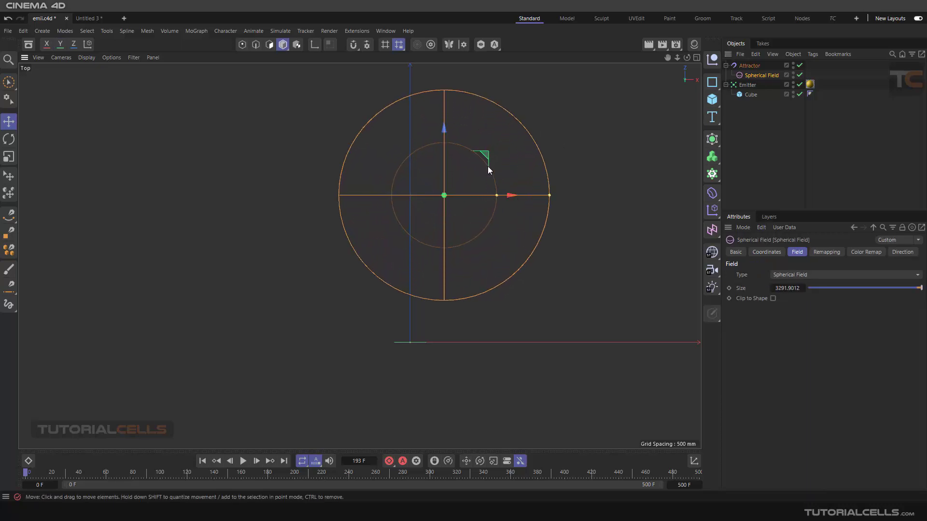
pyautogui.click(757, 66)
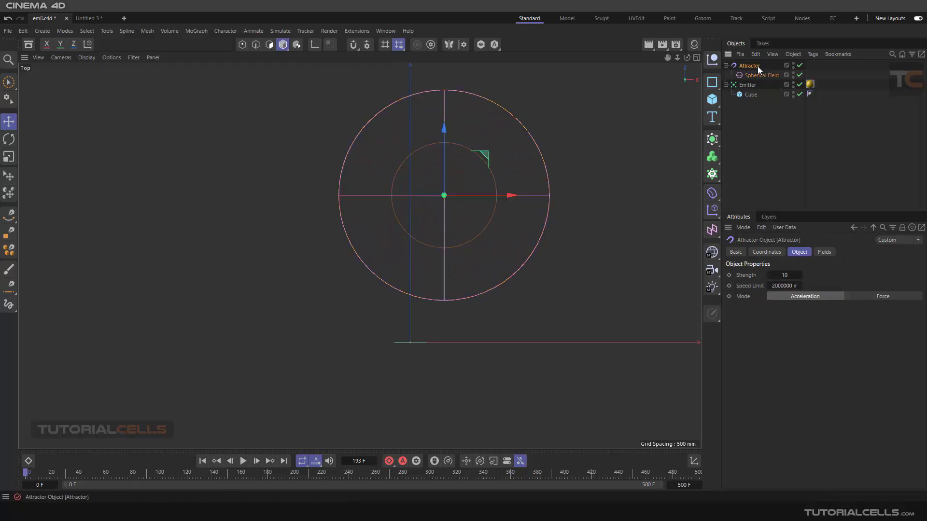
pyautogui.moveTo(487, 154); pyautogui.dragTo(492, 133)
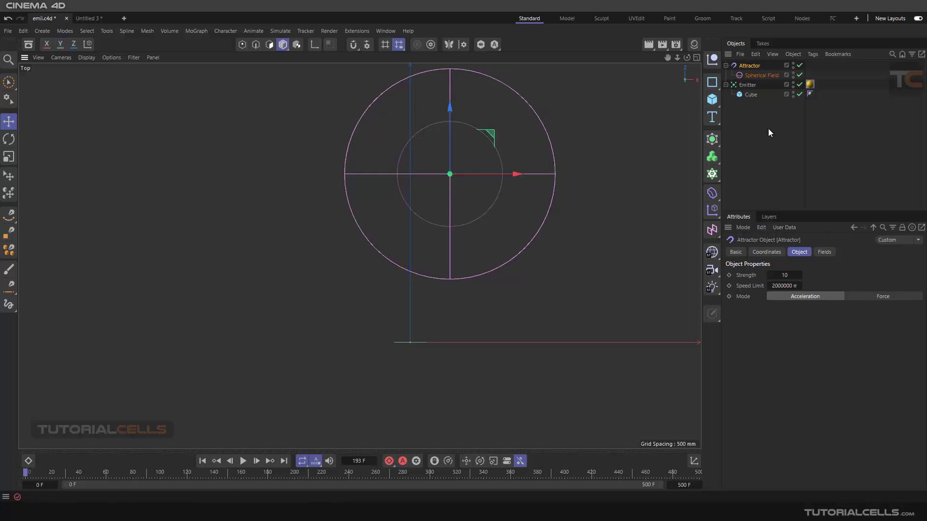
# Set the attractor's strength to 100, play the simulation to examine the particles' path through the field, and rewind.
pyautogui.click(770, 275)
pyautogui.write('100')
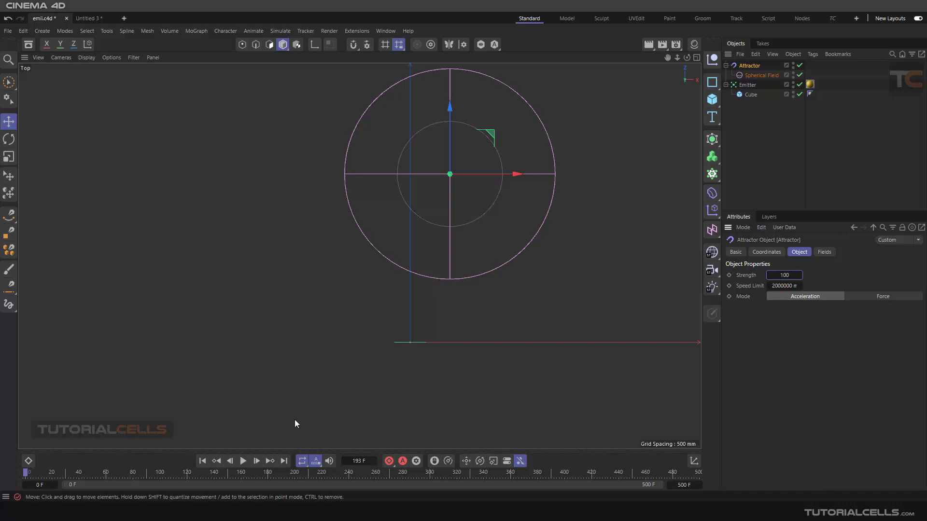
pyautogui.click(202, 461)
pyautogui.click(243, 461)
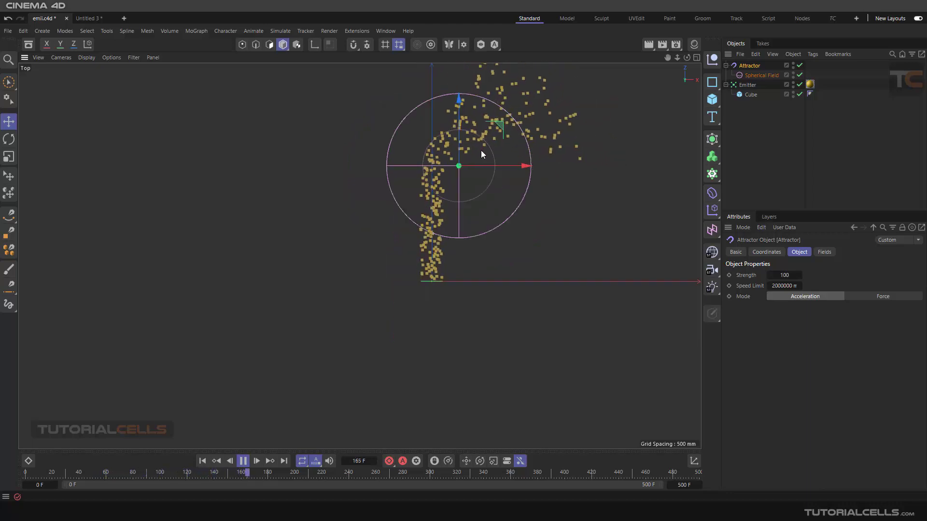
pyautogui.scroll(-2, 338, 280)
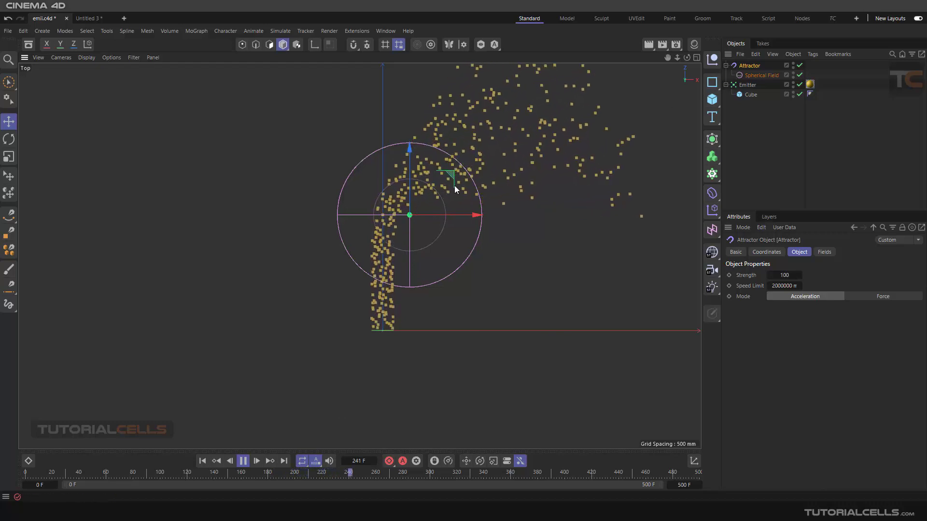
pyautogui.click(243, 461)
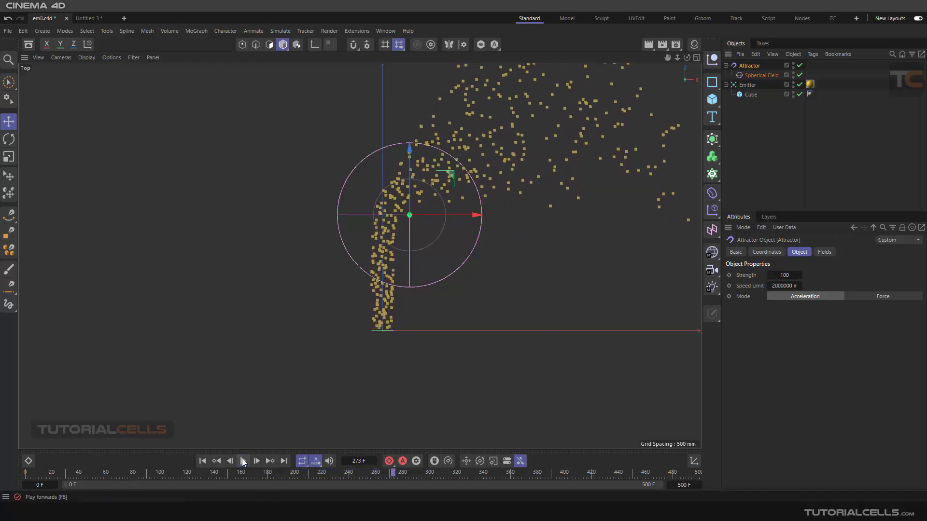
pyautogui.click(200, 461)
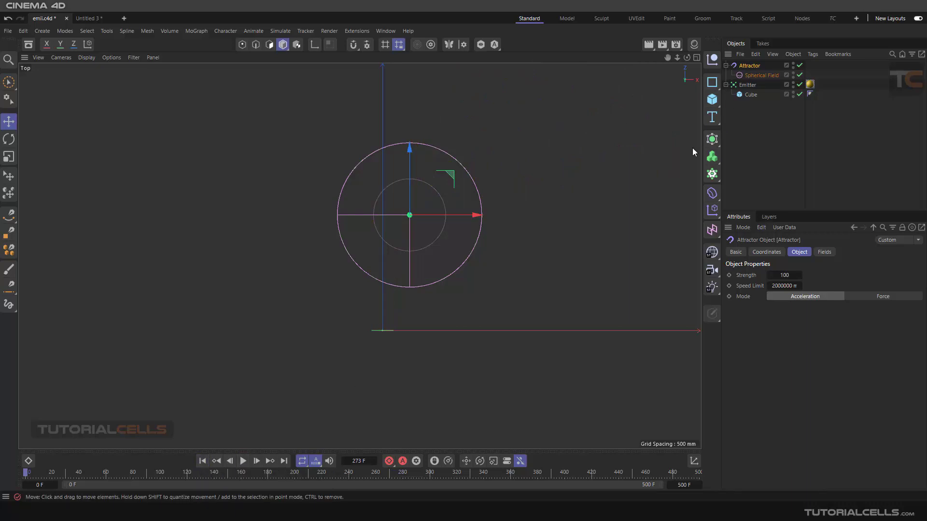
# Set the attractor's strength to -100, play the simulation to examine the particles near the field, and rewind.
pyautogui.click(741, 77)
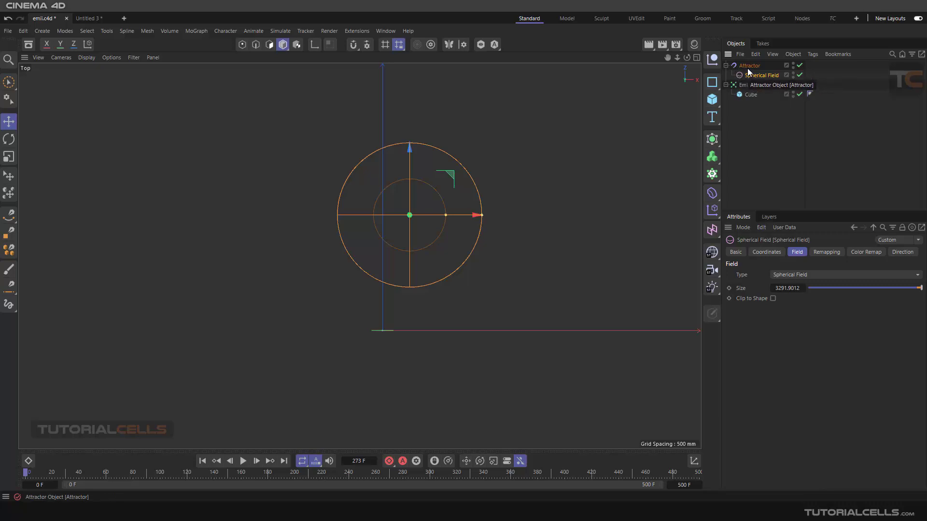
pyautogui.click(749, 67)
pyautogui.click(726, 66)
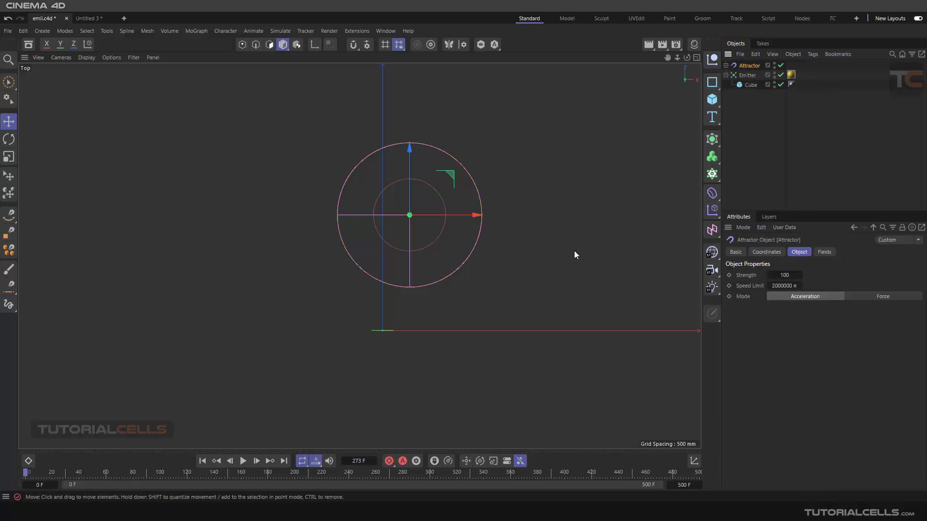
pyautogui.scroll(-2, 479, 273)
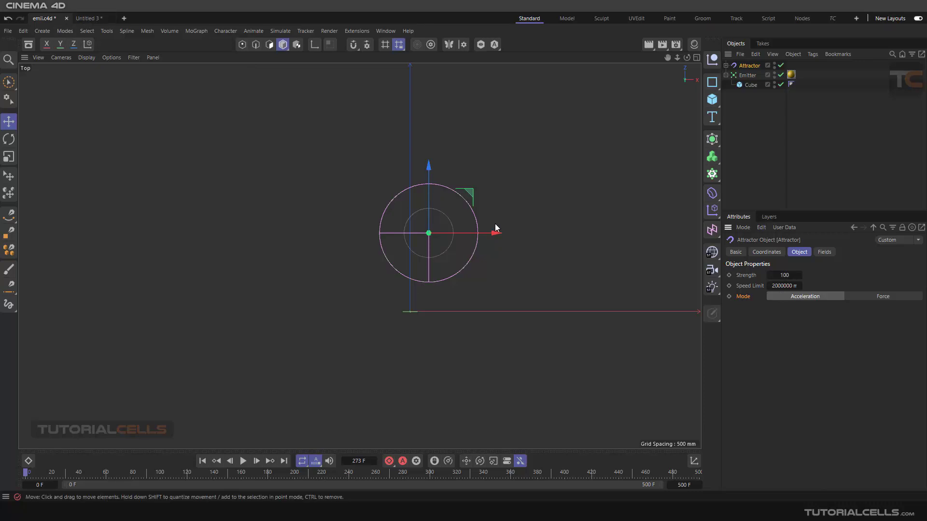
pyautogui.doubleClick(778, 274)
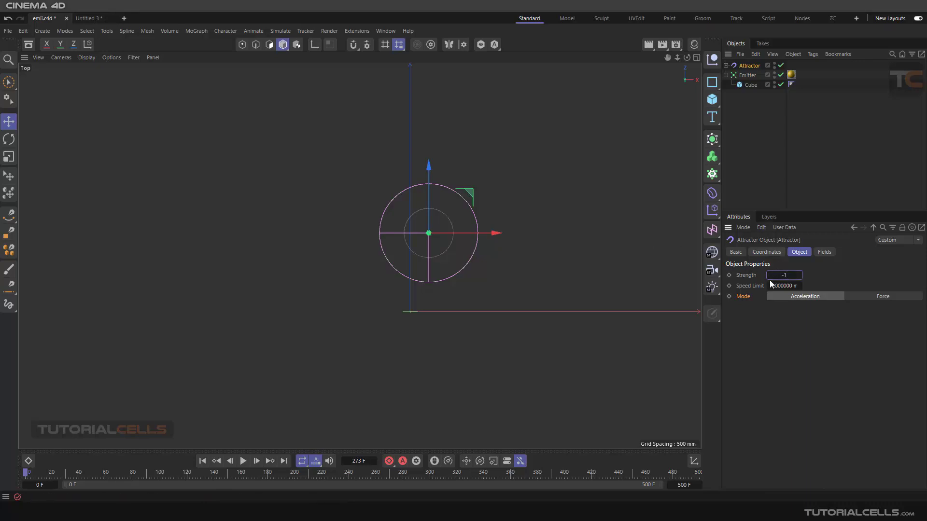
pyautogui.click(202, 461)
pyautogui.click(243, 461)
pyautogui.scroll(2, 421, 267)
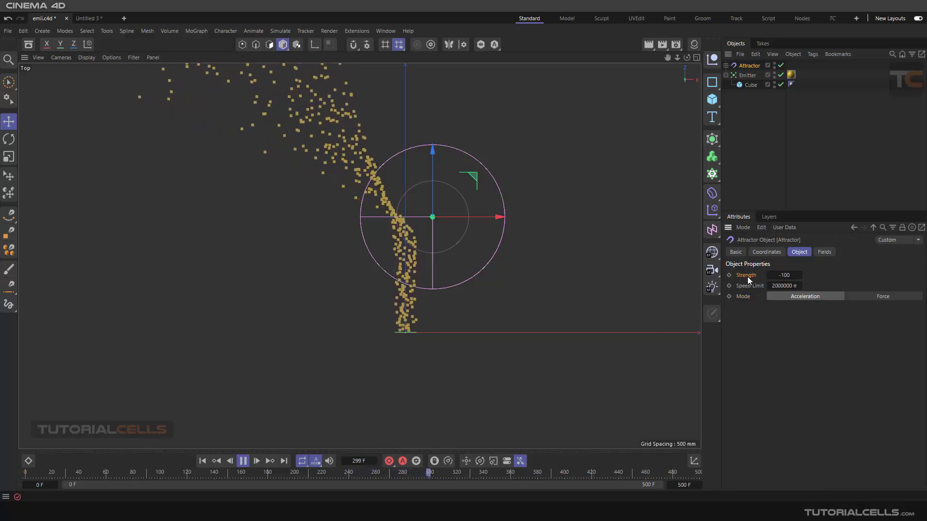
pyautogui.click(243, 462)
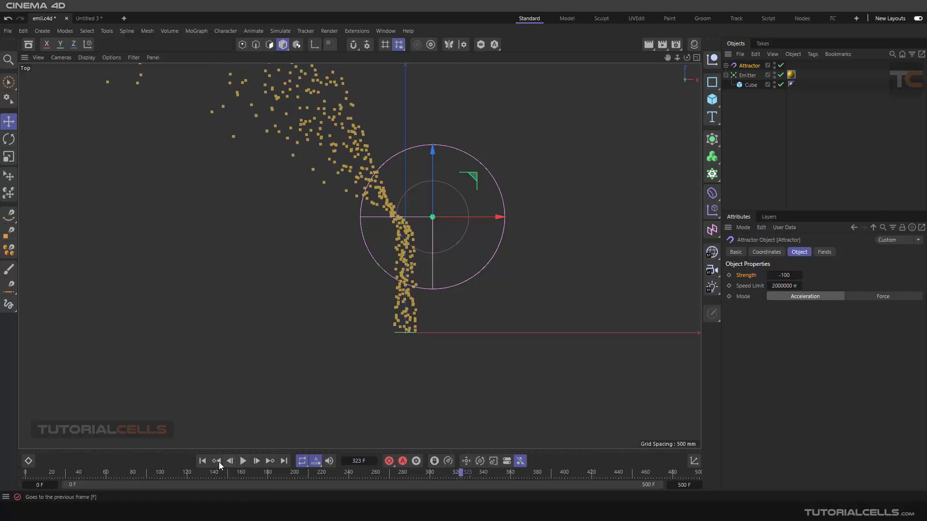
pyautogui.click(203, 461)
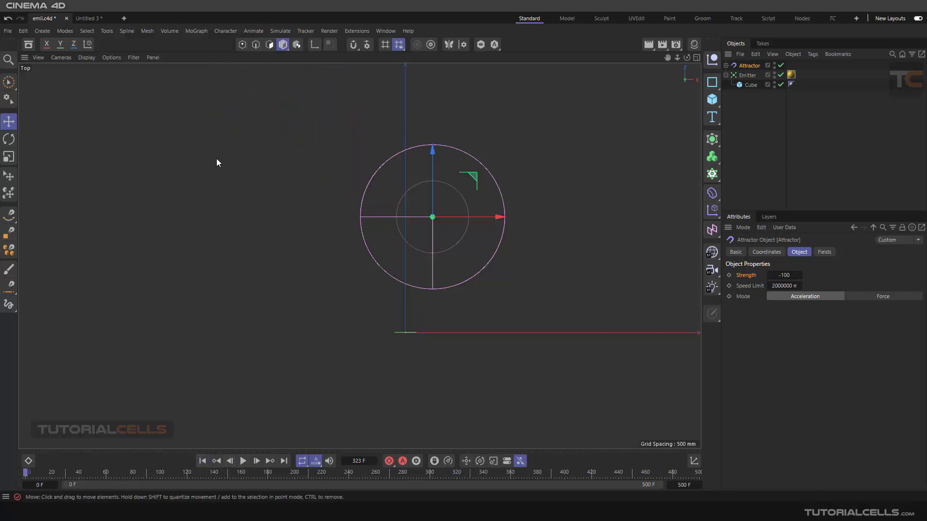
# Switch to the Untitled 3 scene with the cloned spheres and activate the Move tool.
pyautogui.click(88, 19)
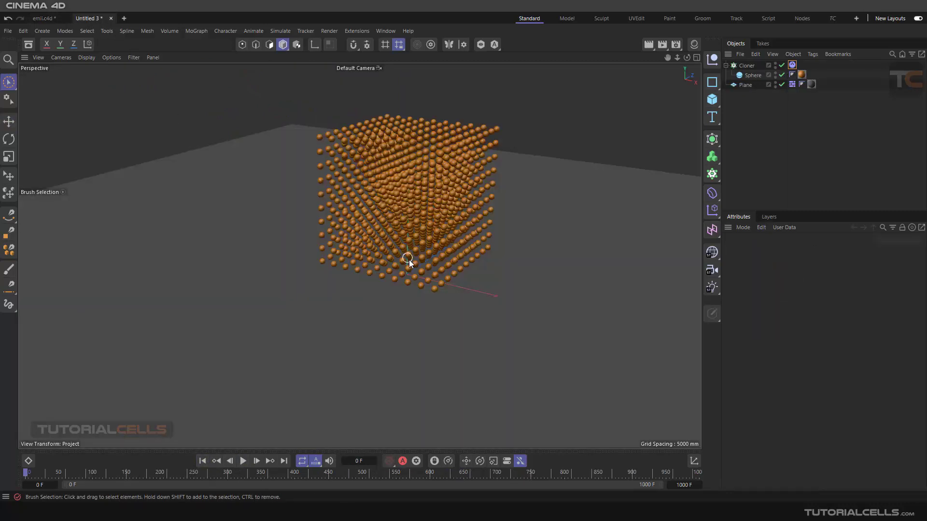
pyautogui.click(8, 121)
pyautogui.keyDown('alt'); pyautogui.moveTo(343, 271); pyautogui.dragTo(338, 271); pyautogui.keyUp('alt')
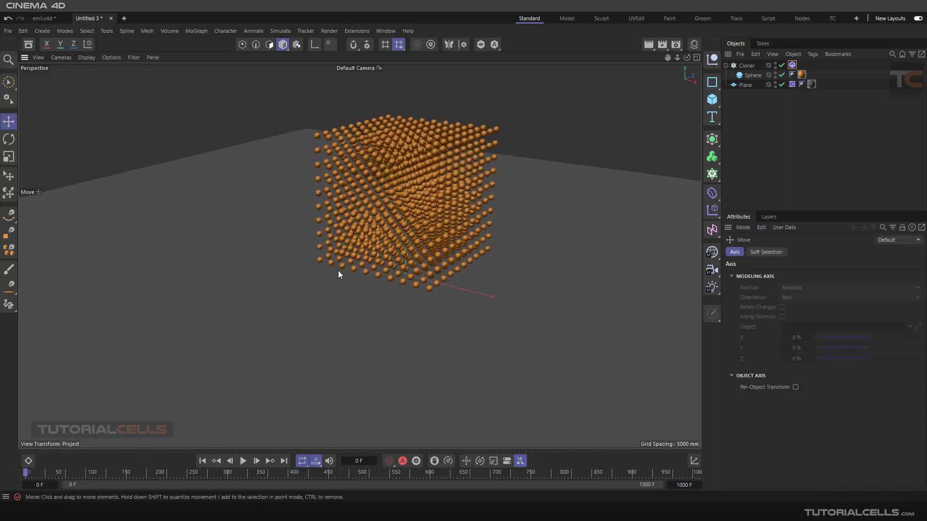
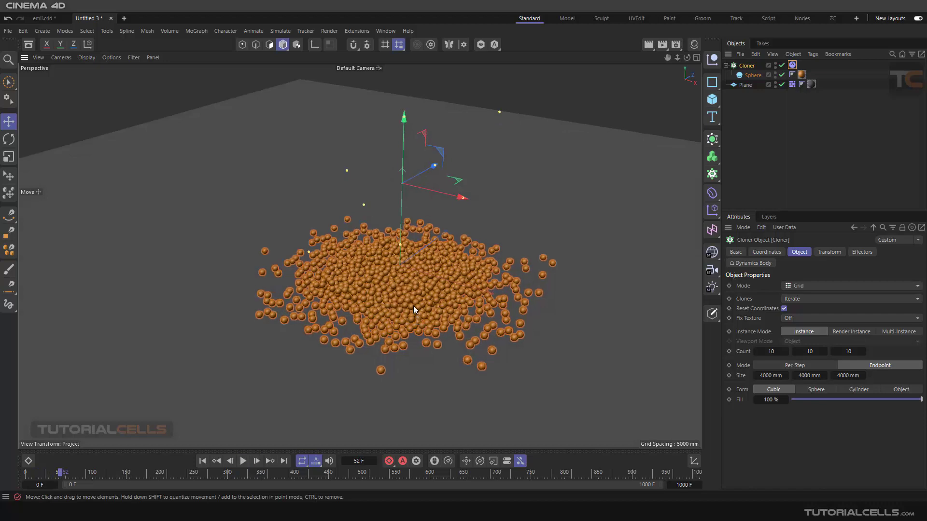
# Set the fallen spheres' current arrangement as the initial state in the Cloner's Dynamics Body tag and play from the start to check it.
pyautogui.click(792, 66)
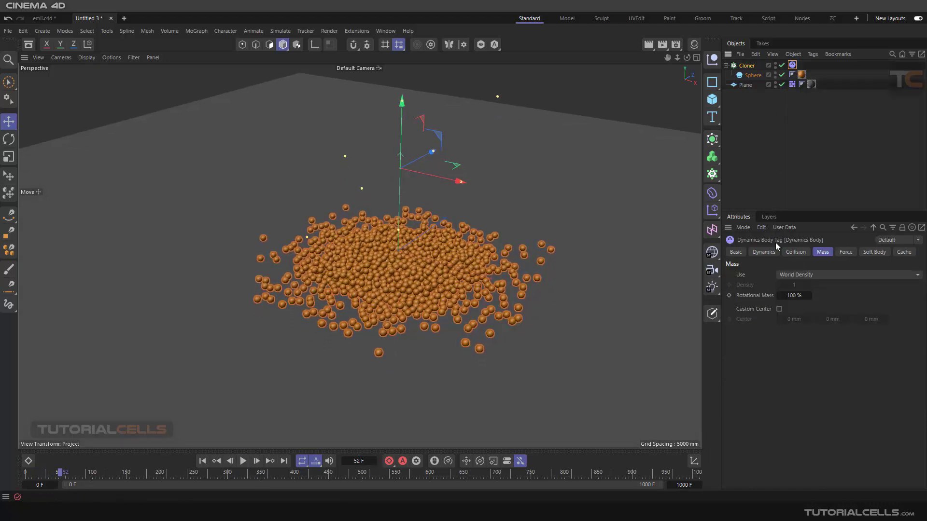
pyautogui.click(795, 253)
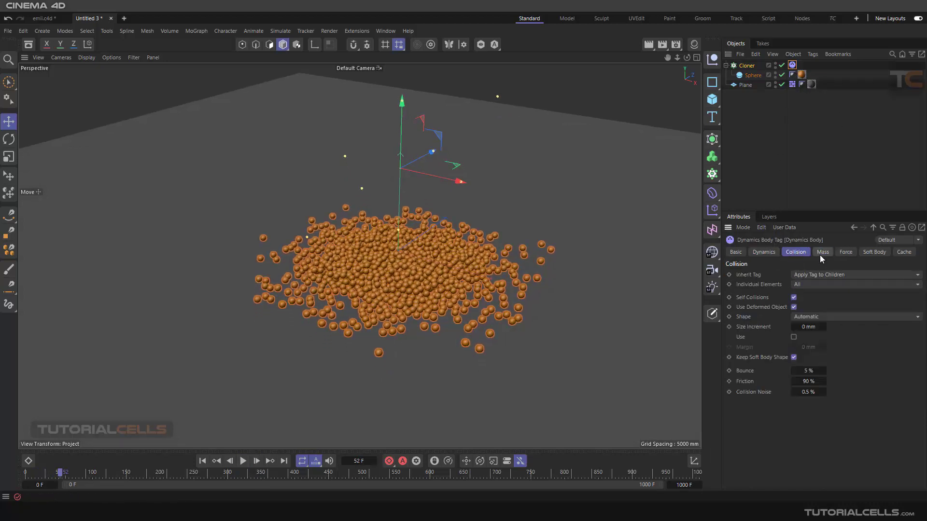
pyautogui.click(764, 252)
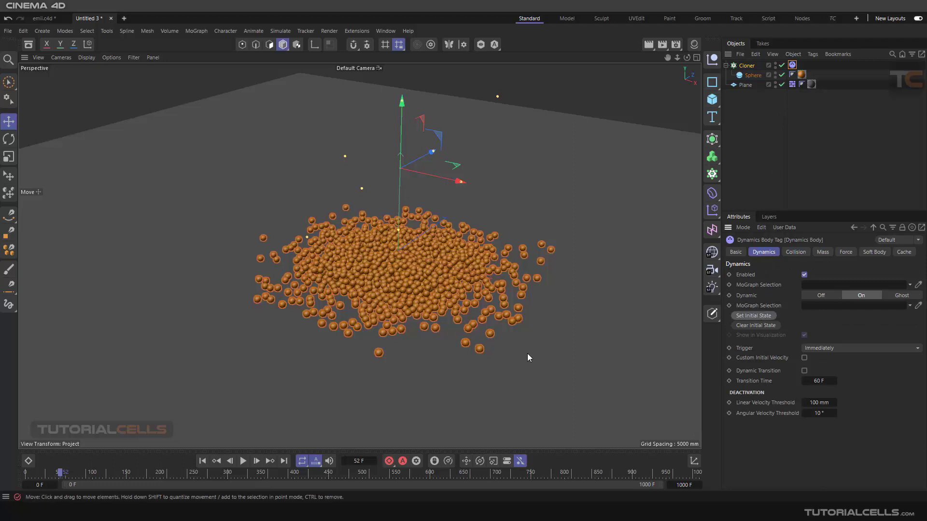
pyautogui.click(203, 461)
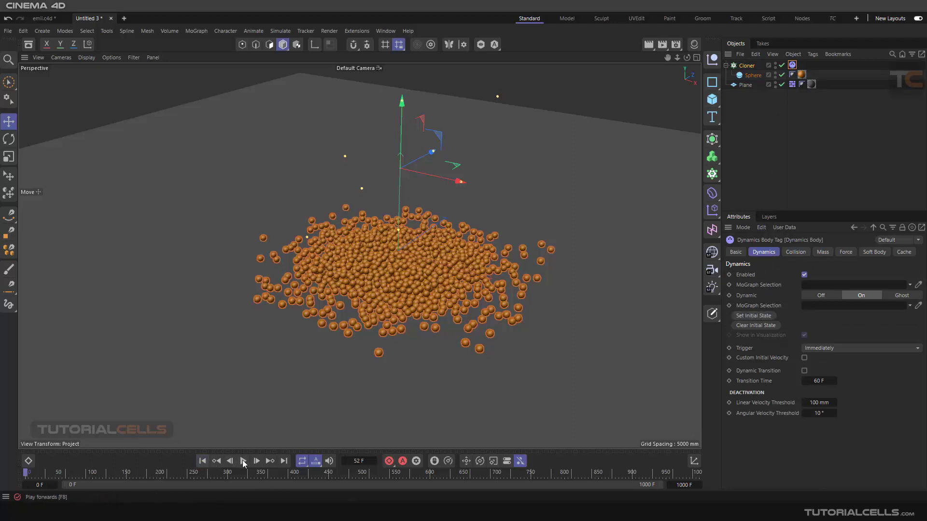
pyautogui.click(242, 461)
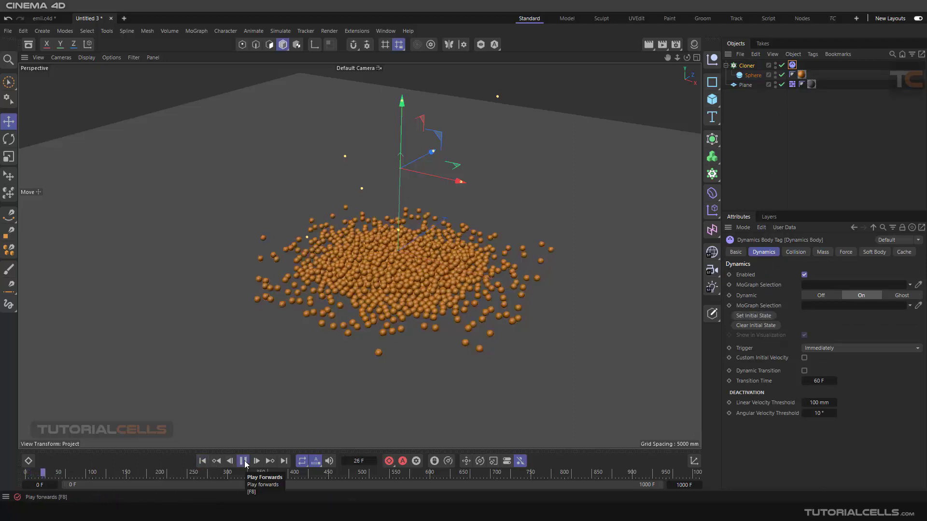
pyautogui.click(244, 461)
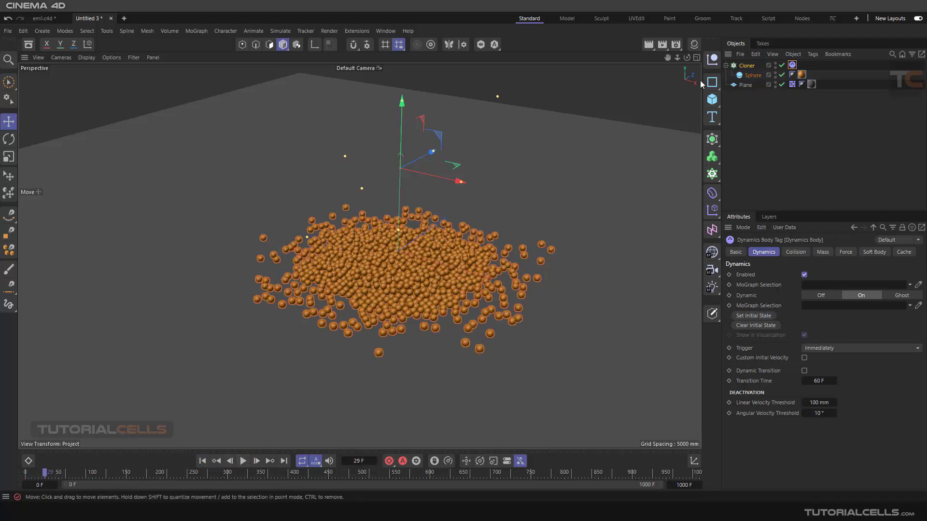
# Add an Attractor force to the cloned spheres scene, raise it slightly, and set its strength to 200.
pyautogui.click(737, 97)
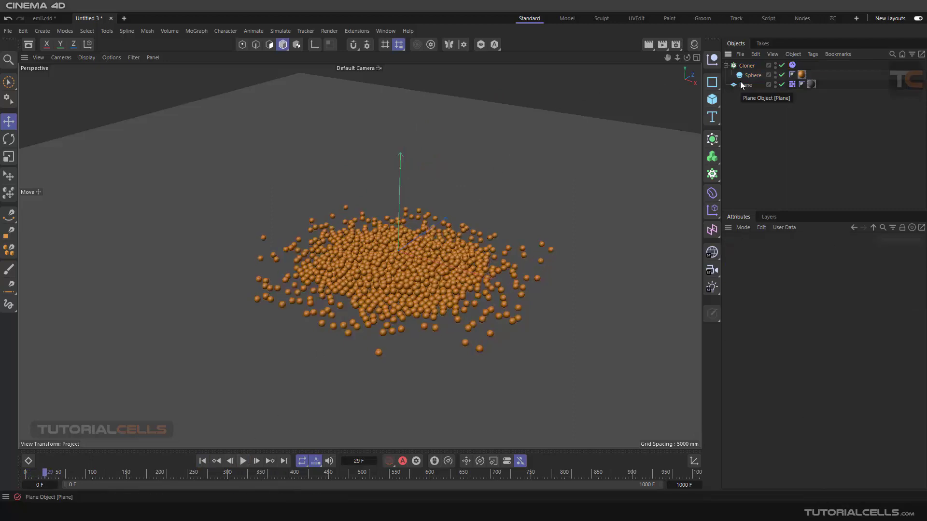
pyautogui.click(279, 31)
pyautogui.moveTo(292, 54)
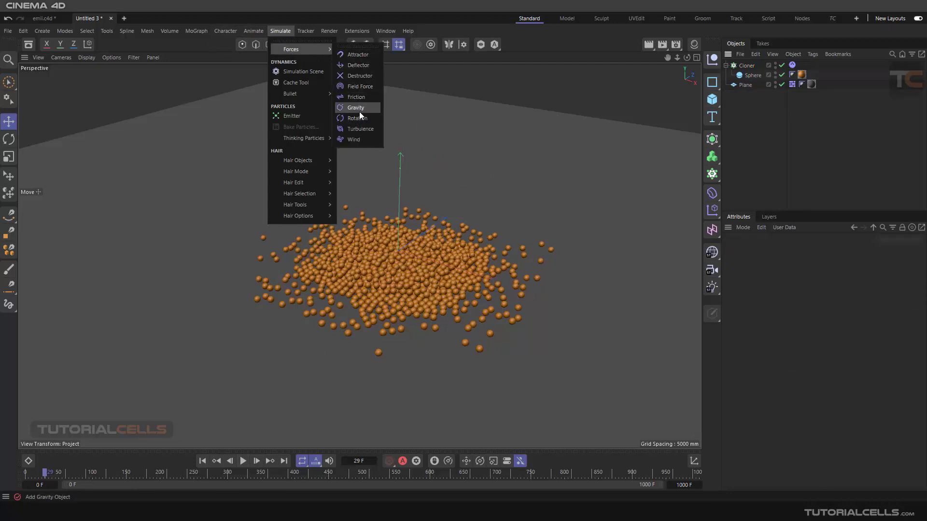
pyautogui.click(358, 54)
pyautogui.moveTo(398, 195)
pyautogui.mouseDown()
pyautogui.moveTo(399, 180)
pyautogui.moveTo(401, 188)
pyautogui.mouseUp()
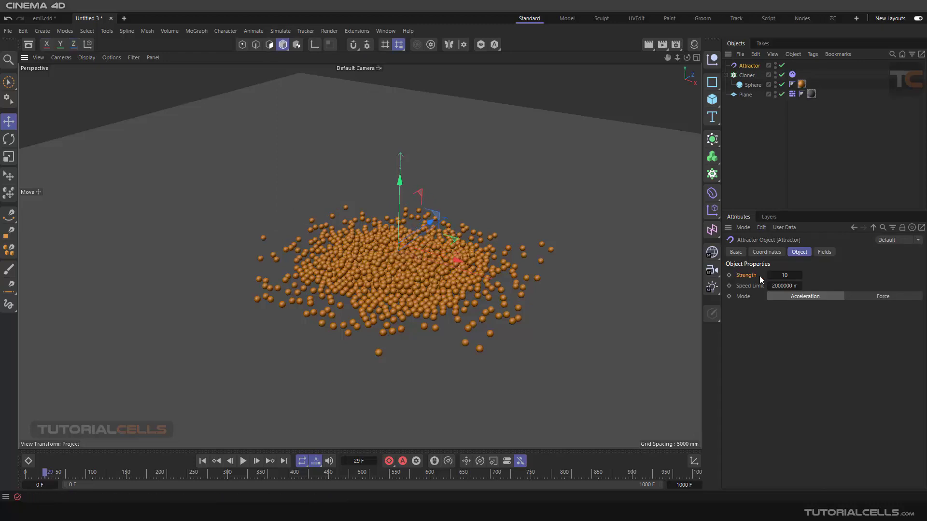
pyautogui.click(795, 272)
pyautogui.write('200')
pyautogui.press('Return')
# Check the mass settings in the Cloner's Dynamics Body tag and set the attractor's mode to Force.
pyautogui.click(744, 297)
pyautogui.click(792, 74)
pyautogui.click(823, 252)
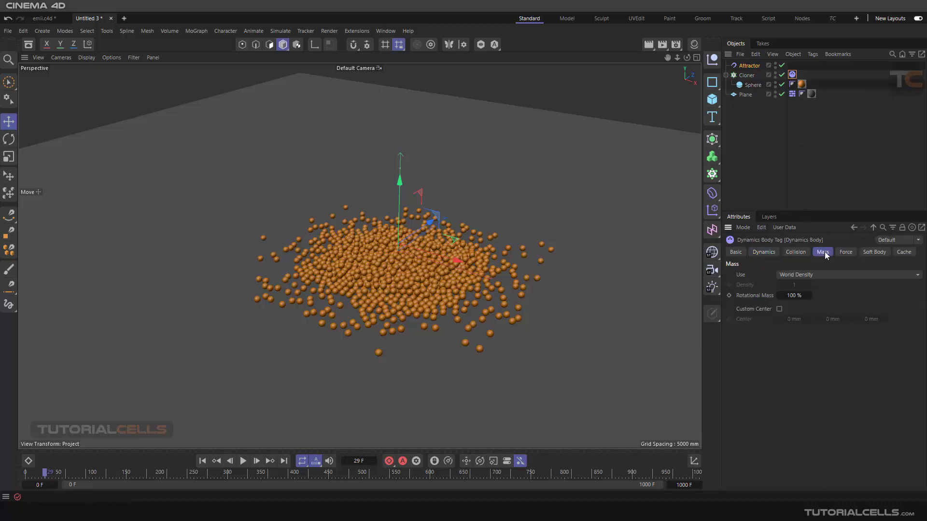
pyautogui.click(750, 65)
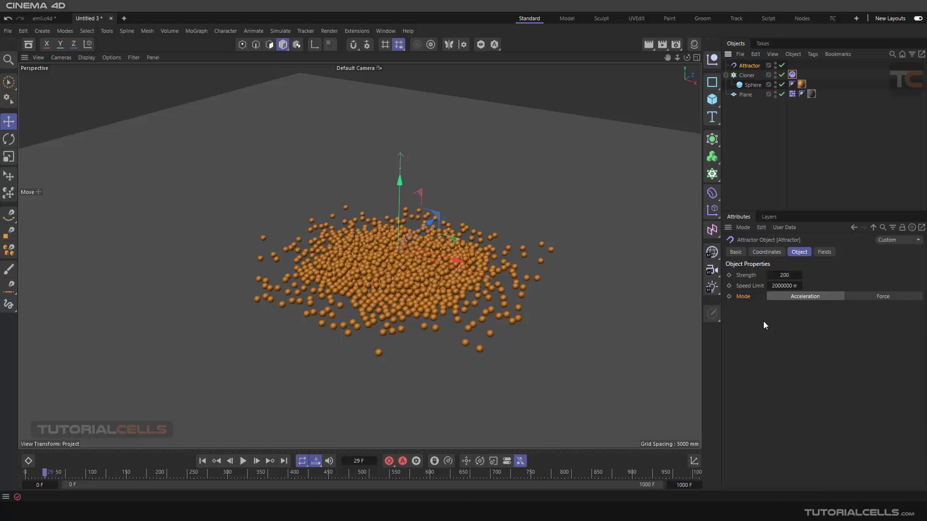
pyautogui.click(877, 297)
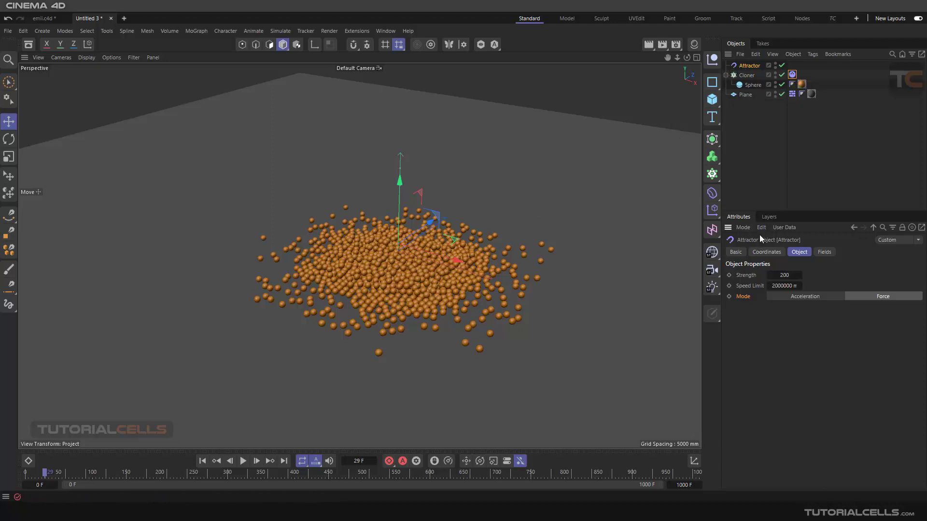
# Add a Spherical Field to the attractor to limit its area of influence.
pyautogui.click(823, 252)
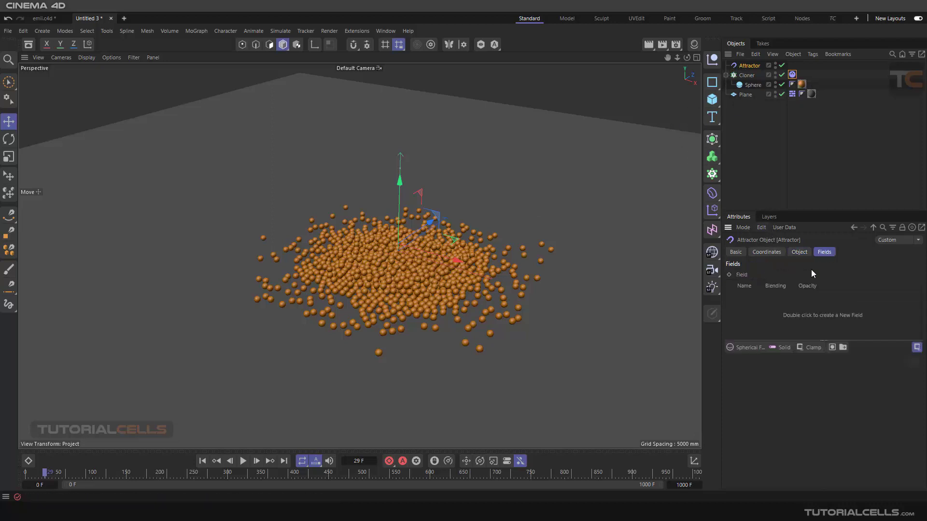
pyautogui.click(751, 347)
pyautogui.scroll(2, 401, 253)
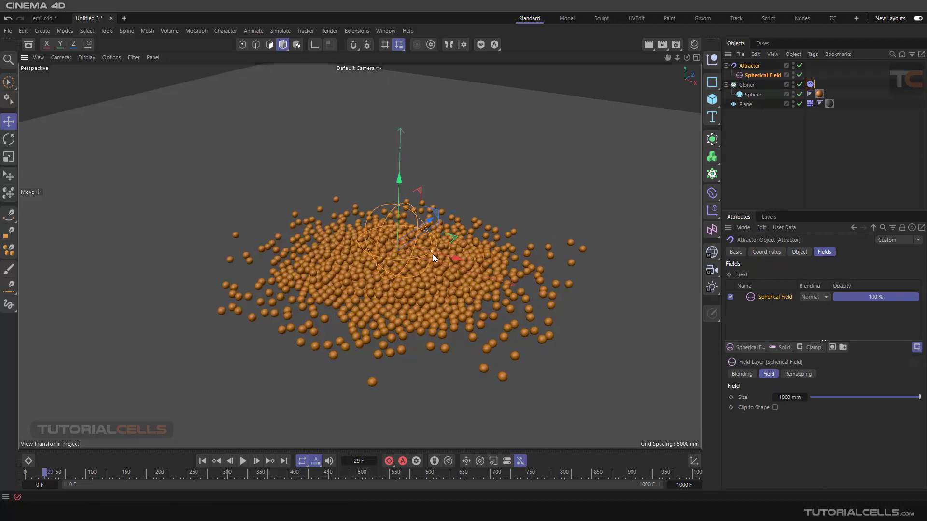
# Play the simulation while moving the attractor up and down above the spheres, and stop and rewind to the first frame.
pyautogui.click(244, 461)
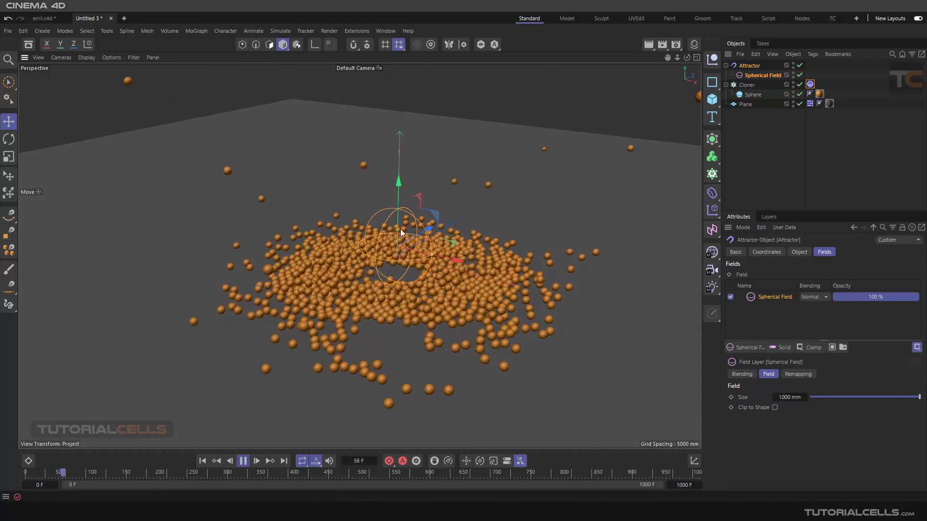
pyautogui.moveTo(398, 181); pyautogui.dragTo(402, 171)
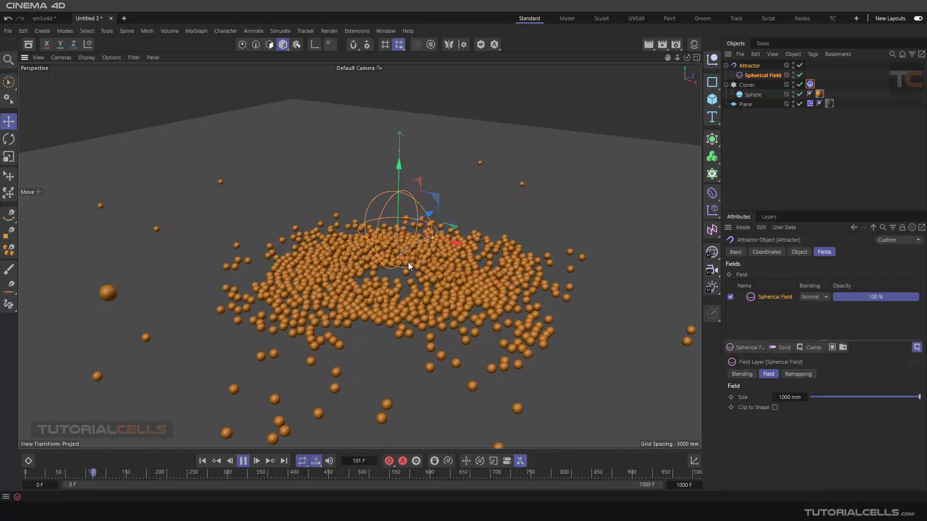
pyautogui.scroll(5, 407, 262)
pyautogui.scroll(3, 409, 265)
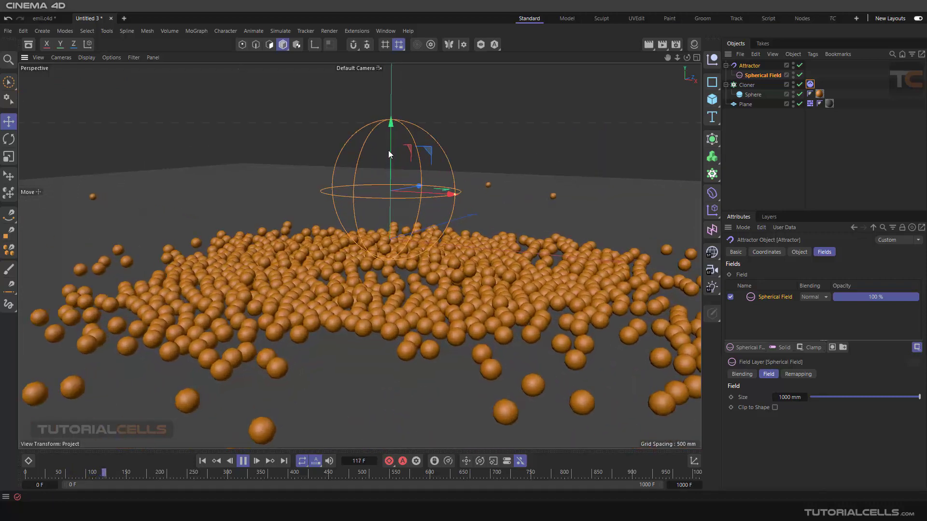
pyautogui.moveTo(392, 126); pyautogui.dragTo(397, 150)
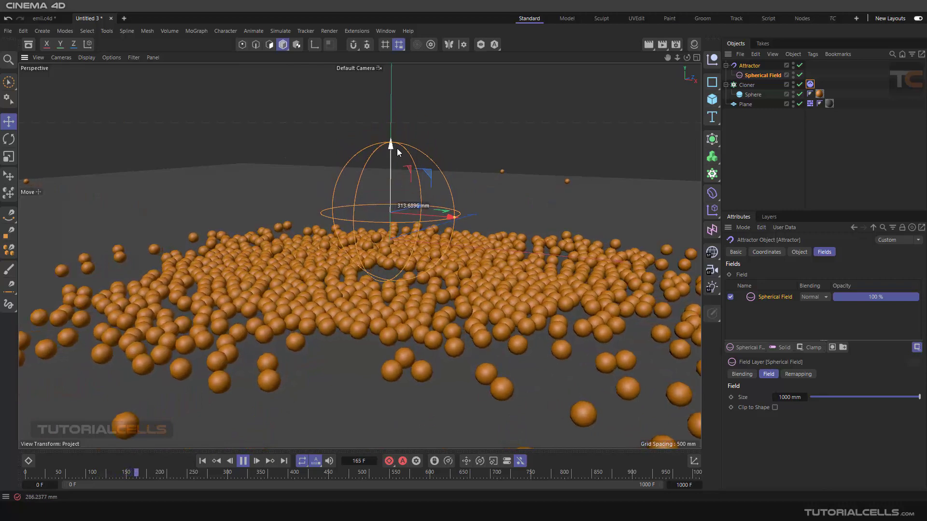
pyautogui.scroll(-5, 386, 183)
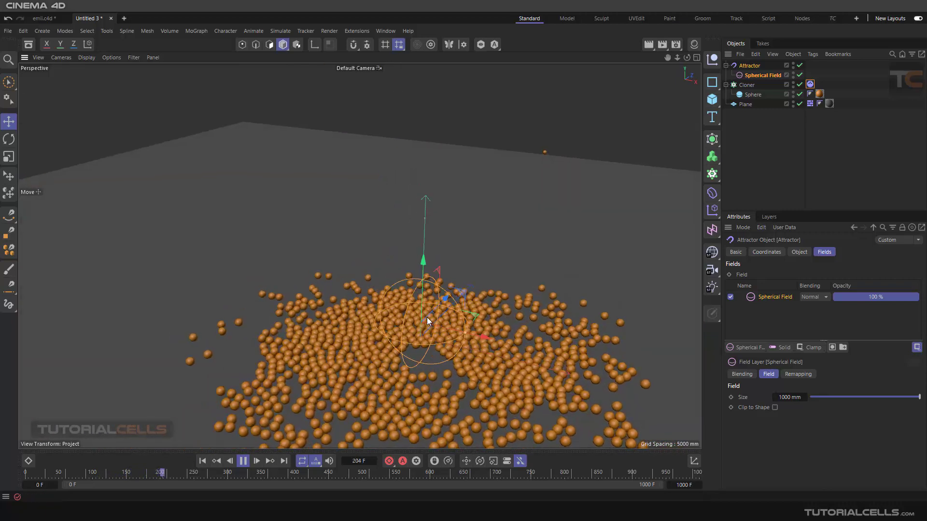
pyautogui.keyDown('alt'); pyautogui.moveTo(427, 318); pyautogui.dragTo(382, 251, button='middle'); pyautogui.keyUp('alt')
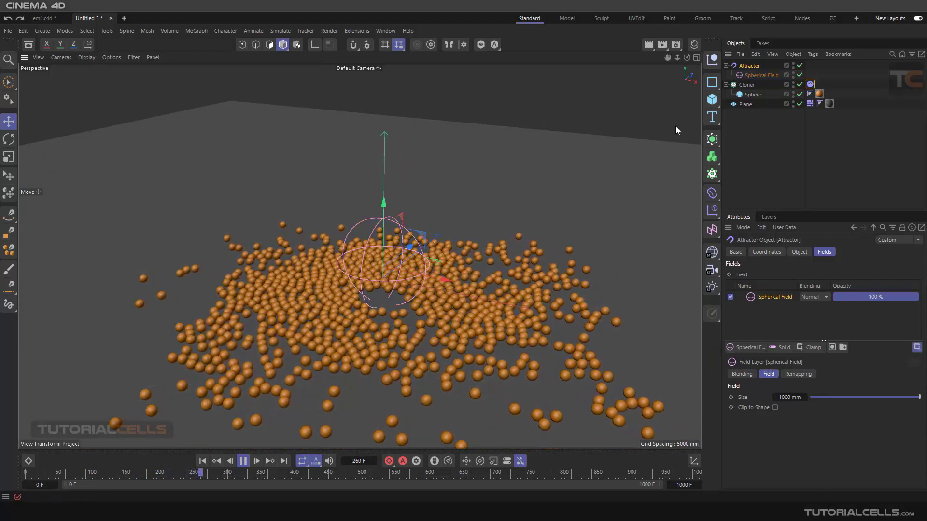
pyautogui.click(243, 461)
pyautogui.click(204, 462)
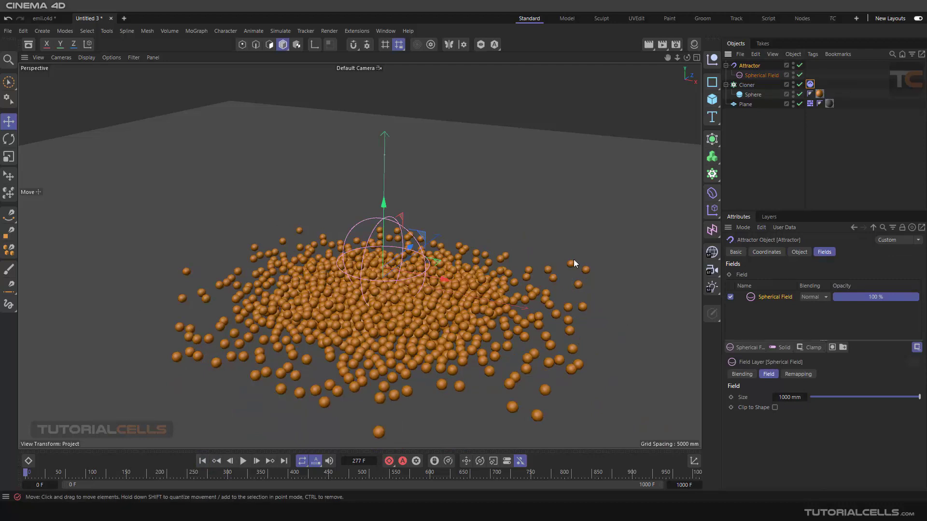
# Set the attractor's strength to -200, move it through the spheres while the simulation plays, and stop and rewind.
pyautogui.click(800, 252)
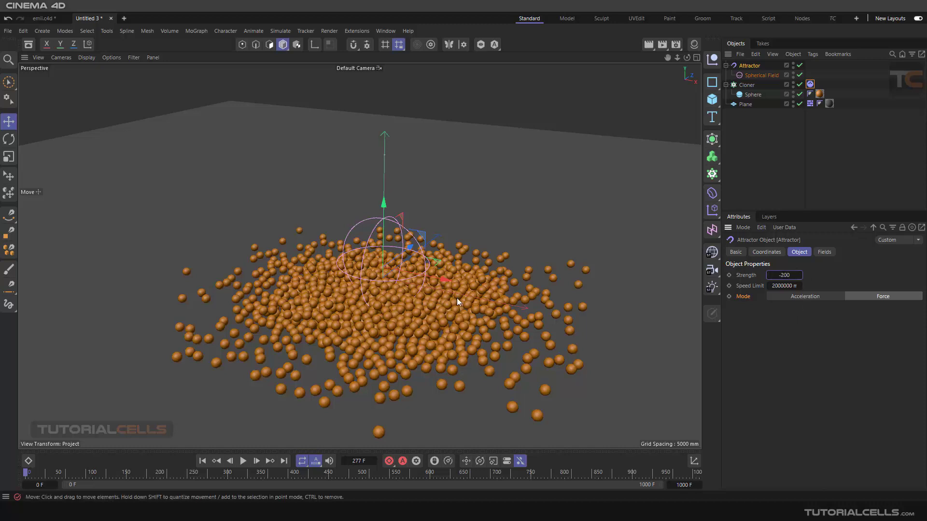
pyautogui.click(242, 461)
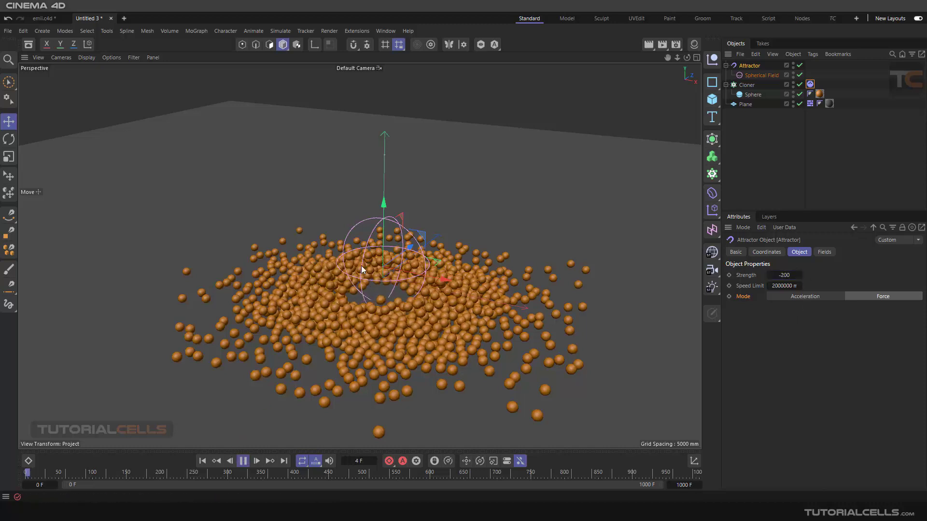
pyautogui.moveTo(384, 204); pyautogui.dragTo(363, 272)
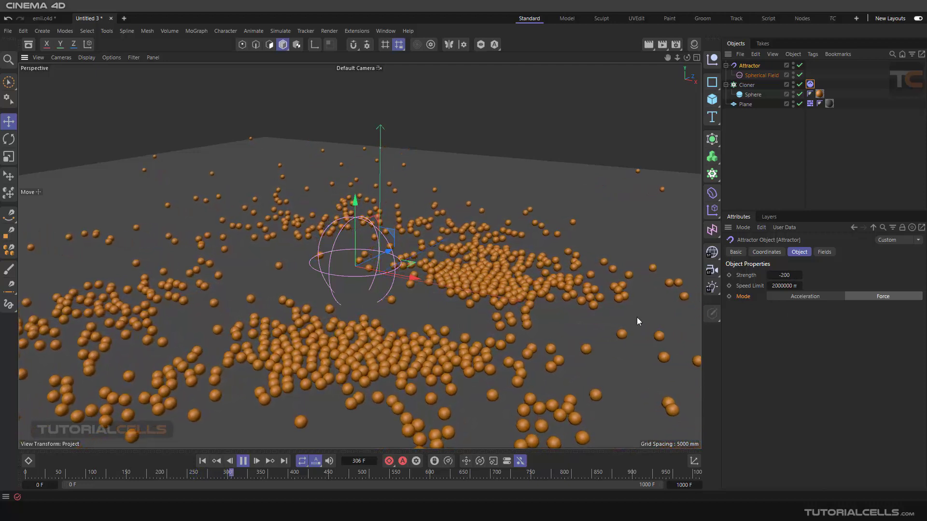
pyautogui.click(243, 461)
pyautogui.click(204, 463)
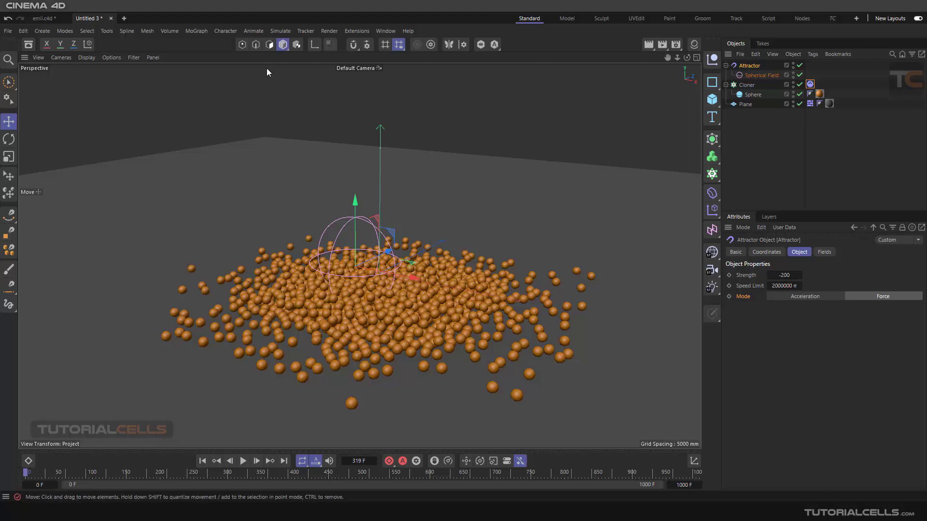
# Look over the available simulation forces and display the attractor's field settings.
pyautogui.click(277, 32)
pyautogui.moveTo(290, 49)
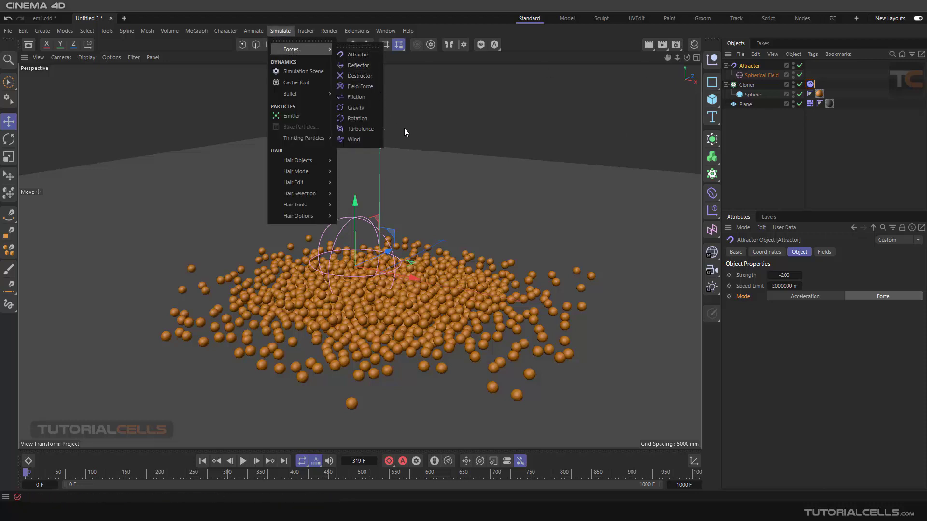
pyautogui.click(744, 172)
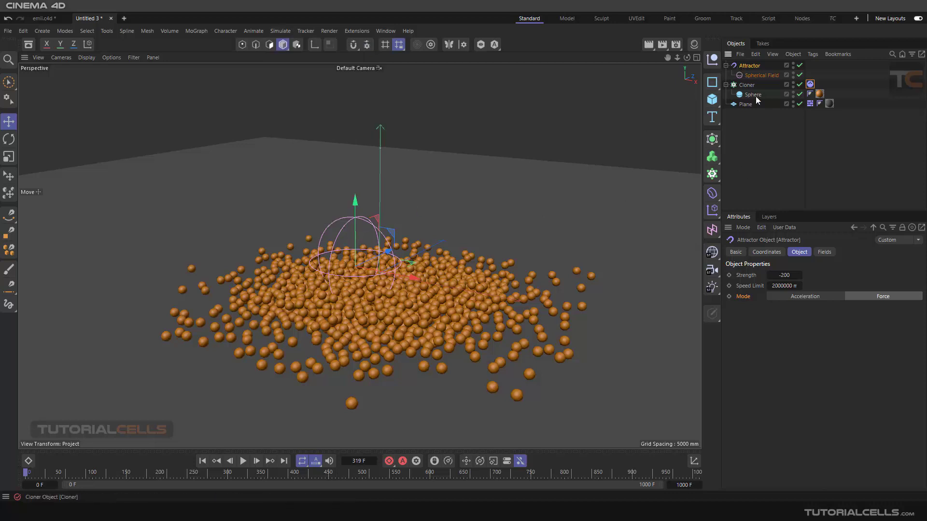
pyautogui.click(823, 253)
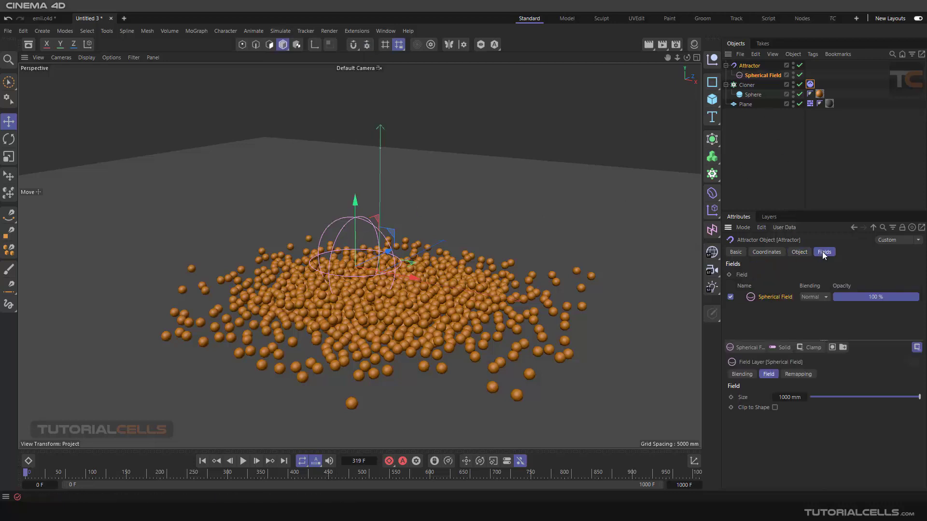